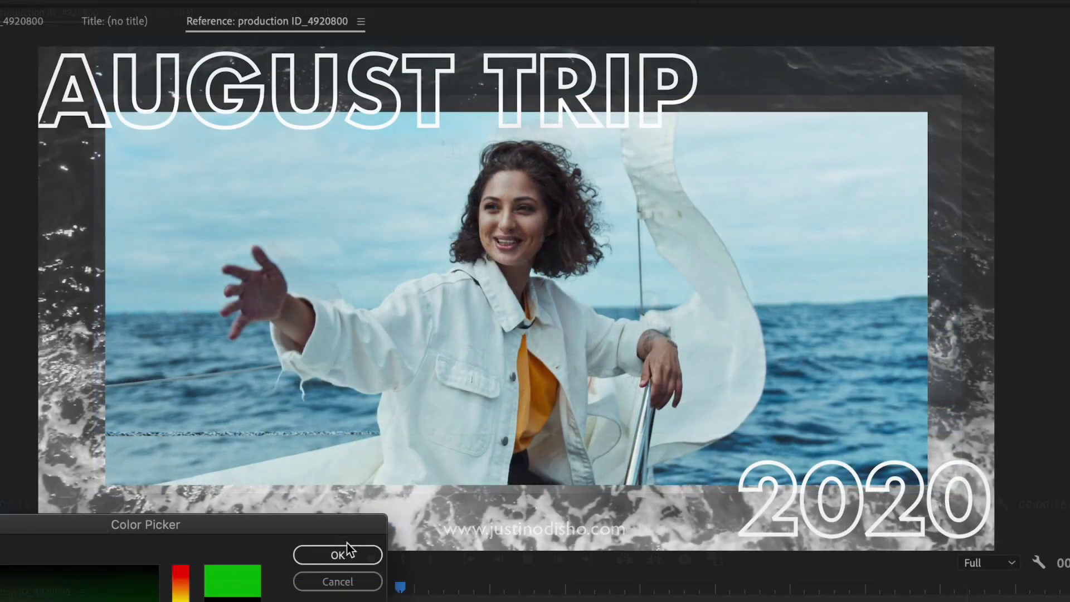
Step: Move the boat clip up to V2 and place the ocean foam clip on V1 without its audio
{"action": "left_click", "coordinate": [337, 551]}
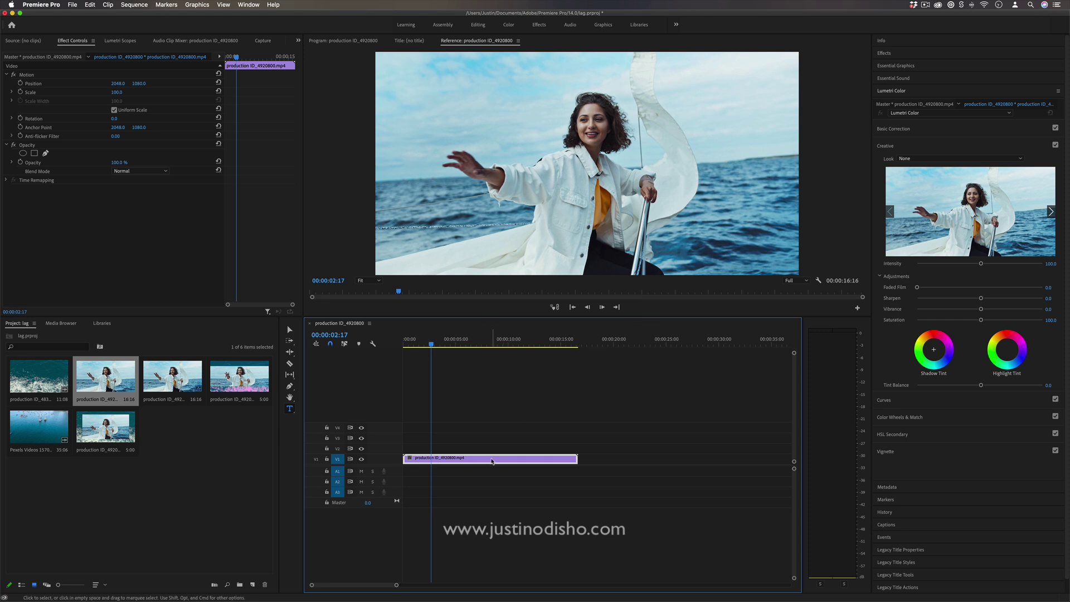
{"action": "left_click_drag", "start_coordinate": [492, 461], "coordinate": [493, 451]}
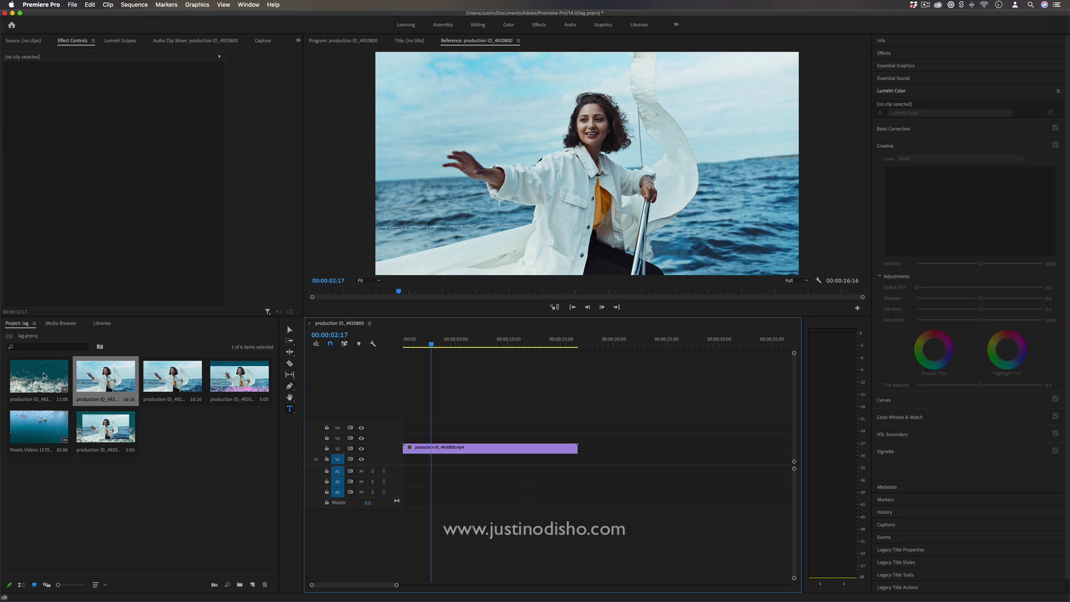
{"action": "double_click", "coordinate": [45, 374]}
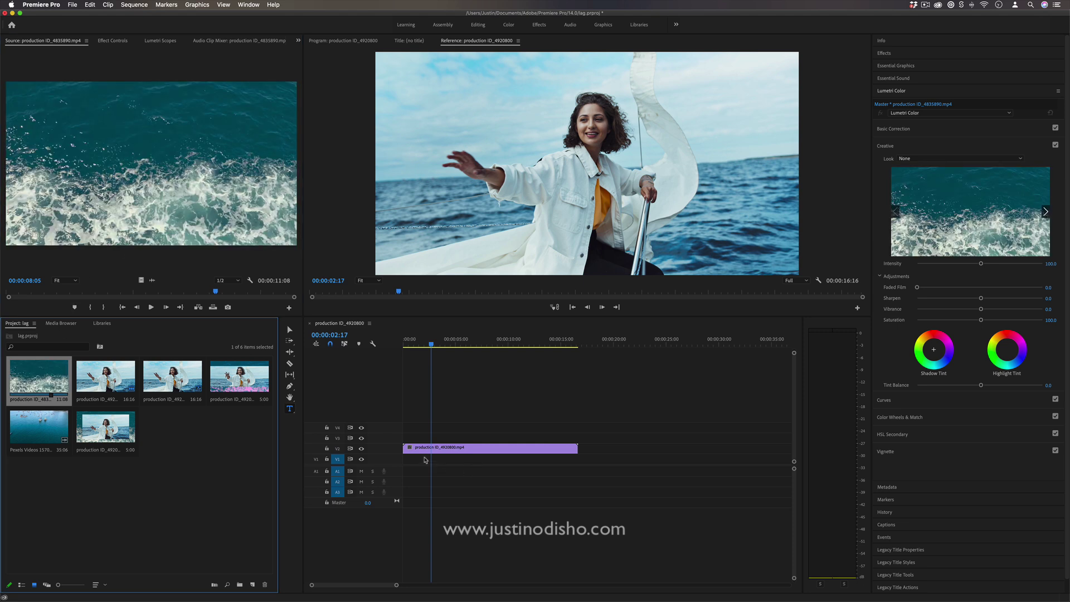
{"action": "left_click_drag", "start_coordinate": [39, 379], "coordinate": [402, 464]}
{"action": "left_click", "coordinate": [500, 473]}
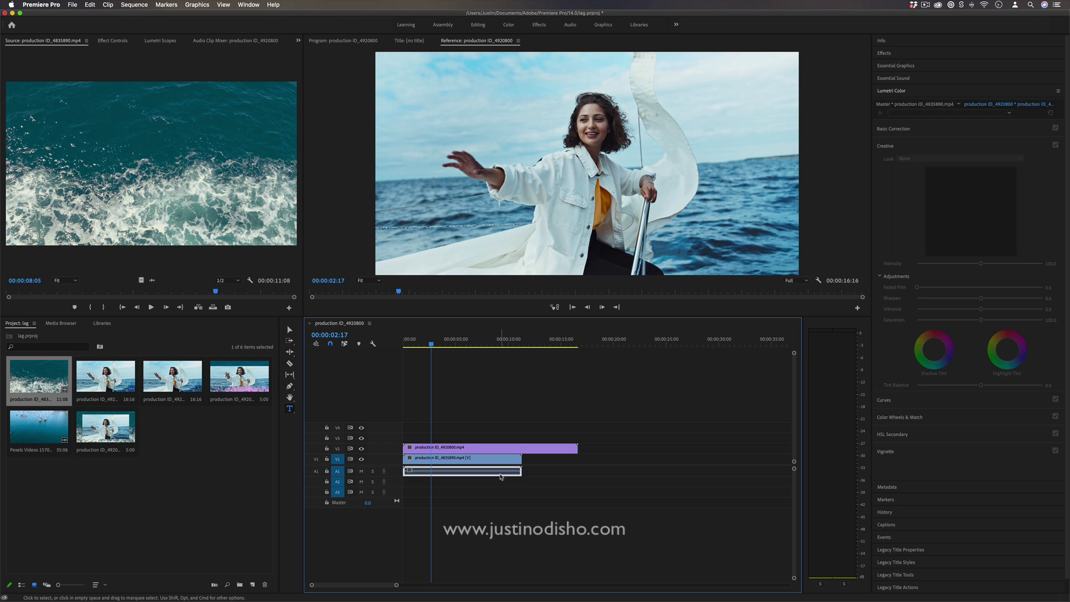
{"action": "key", "text": "Delete"}
Step: Set the ocean clip to frame size and scale it to 214 to fill the frame
{"action": "left_click", "coordinate": [501, 458]}
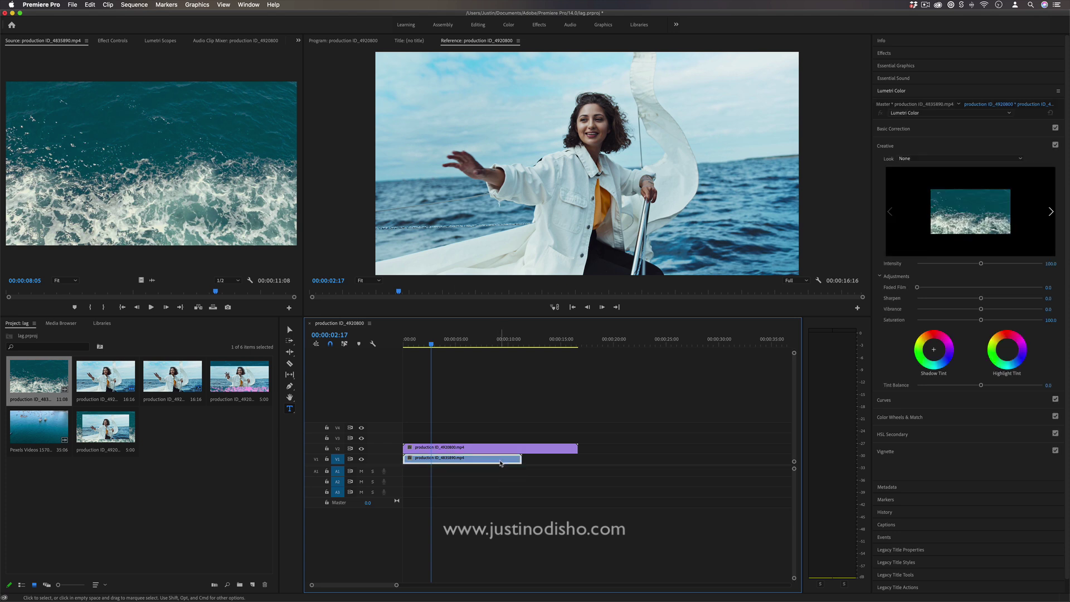
{"action": "left_click", "coordinate": [361, 448]}
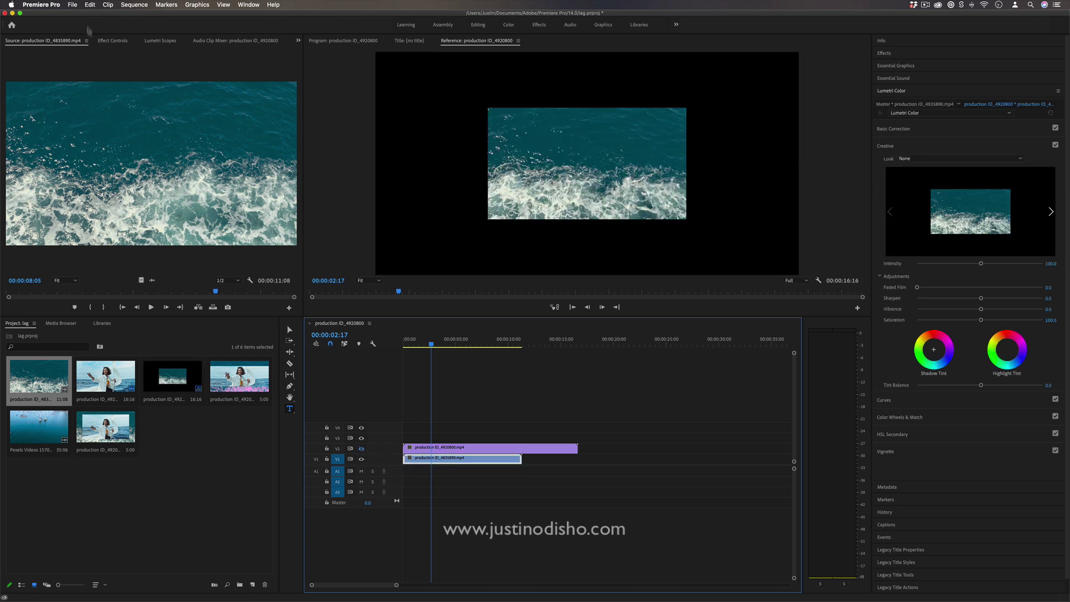
{"action": "left_click", "coordinate": [112, 41]}
{"action": "left_click", "coordinate": [594, 499]}
{"action": "right_click", "coordinate": [490, 461]}
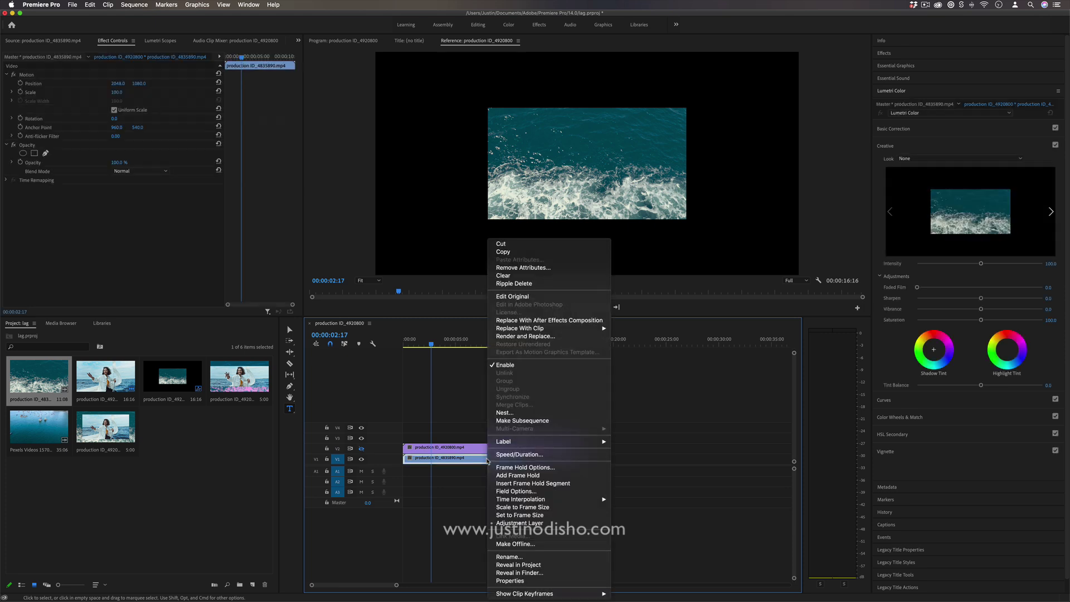
{"action": "left_click", "coordinate": [520, 515]}
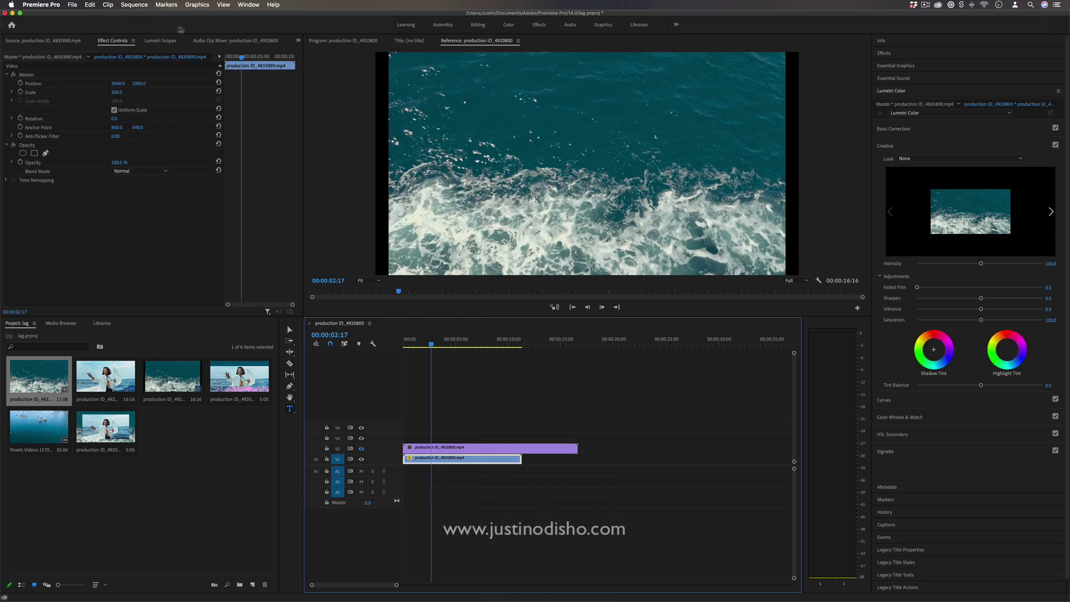
{"action": "left_click_drag", "start_coordinate": [117, 94], "coordinate": [124, 94]}
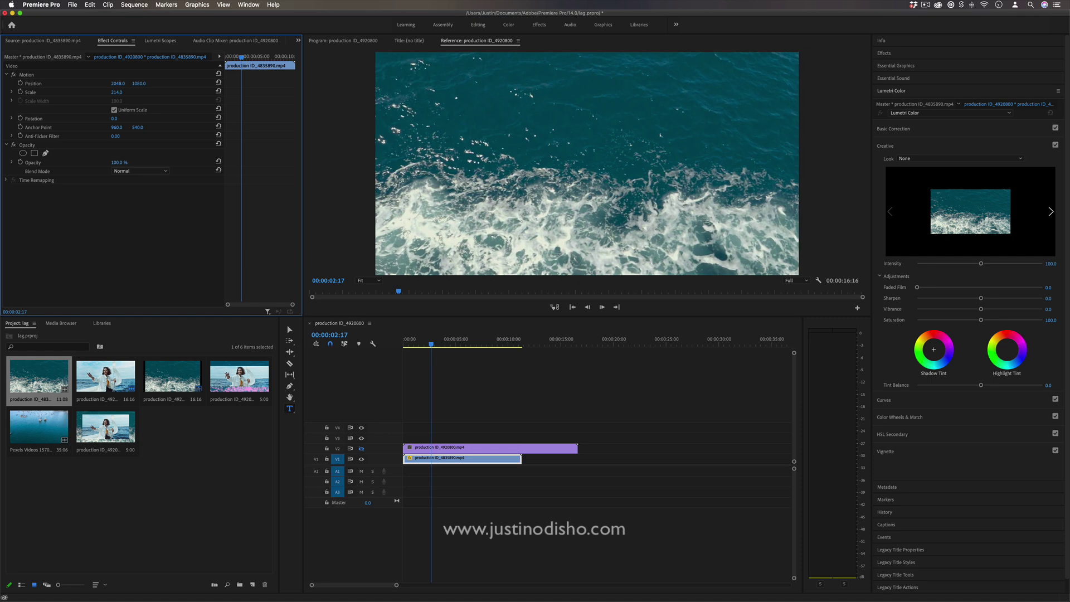
{"action": "left_click", "coordinate": [361, 448]}
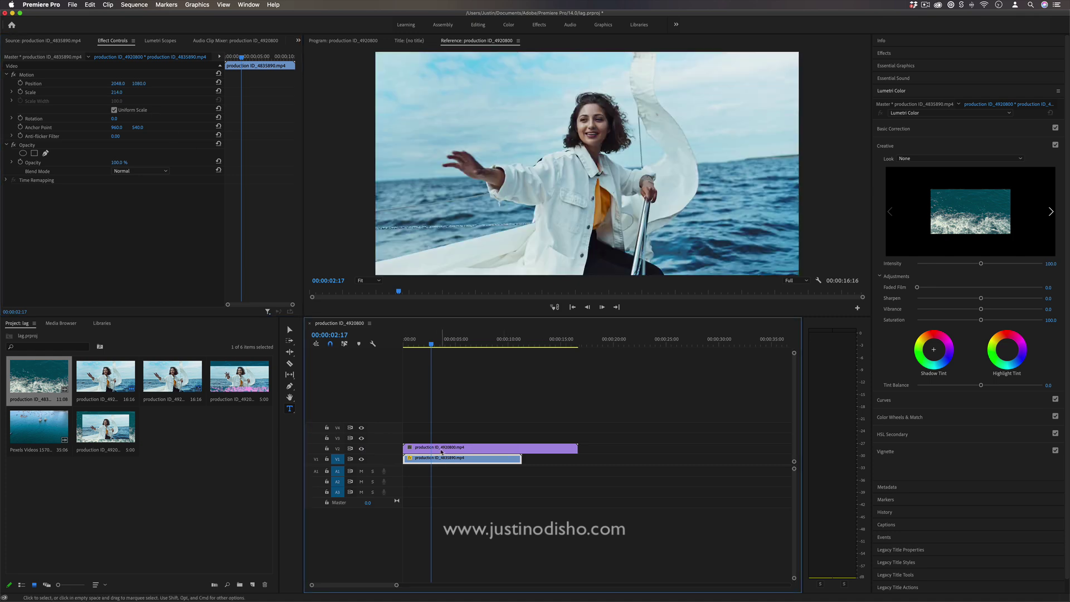
{"action": "left_click", "coordinate": [431, 449]}
Step: Search the effects for 'crop' and apply Crop to the boat clip on V2
{"action": "left_click", "coordinate": [361, 447]}
{"action": "left_click", "coordinate": [361, 447]}
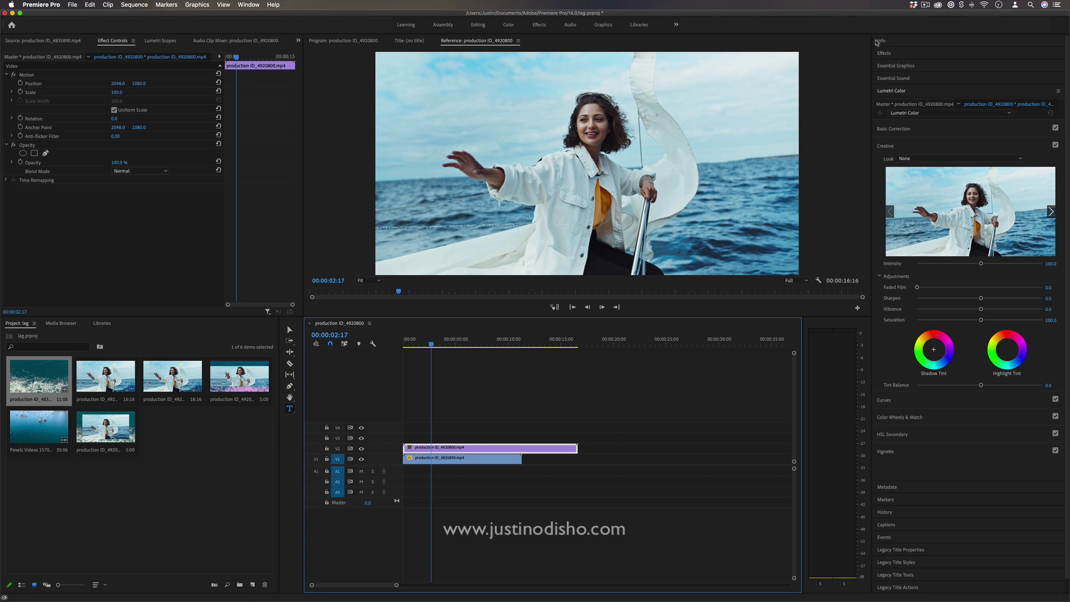
{"action": "left_click", "coordinate": [895, 53]}
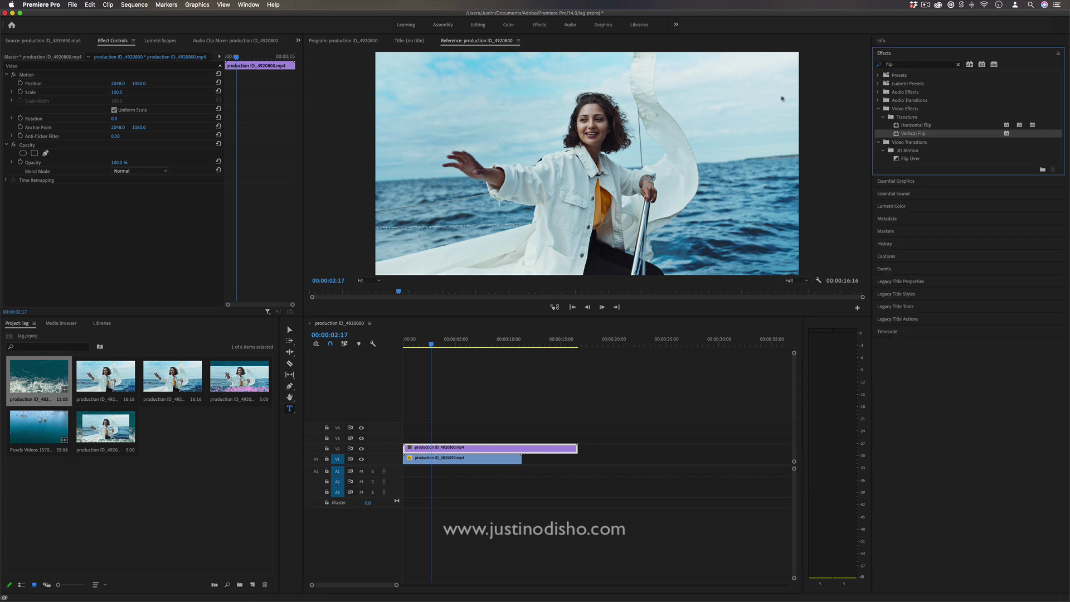
{"action": "left_click", "coordinate": [958, 65]}
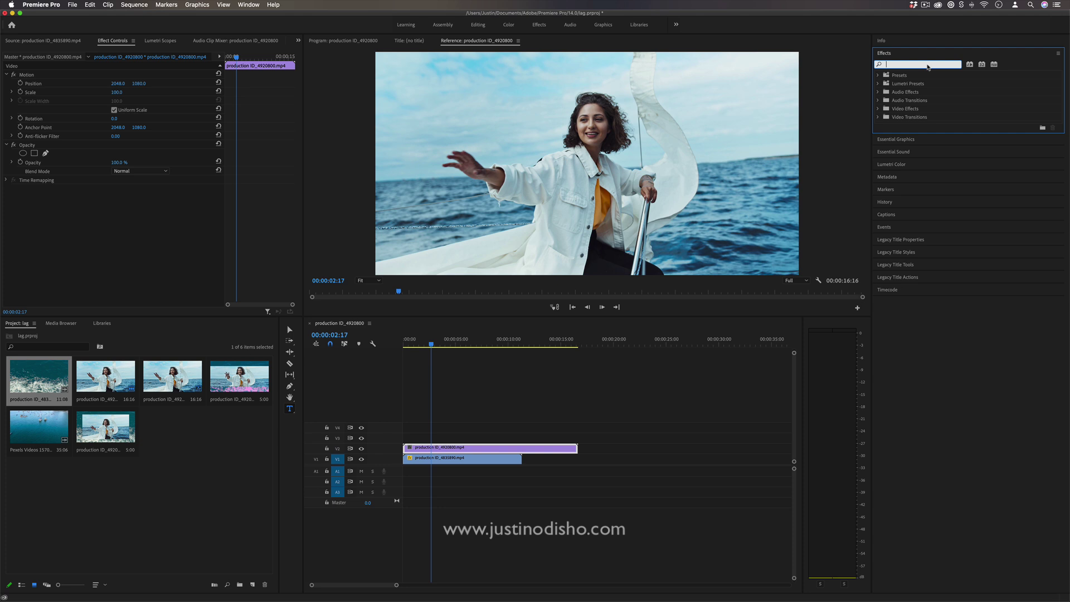
{"action": "type", "text": "crop"}
{"action": "left_click_drag", "start_coordinate": [920, 128], "coordinate": [490, 448]}
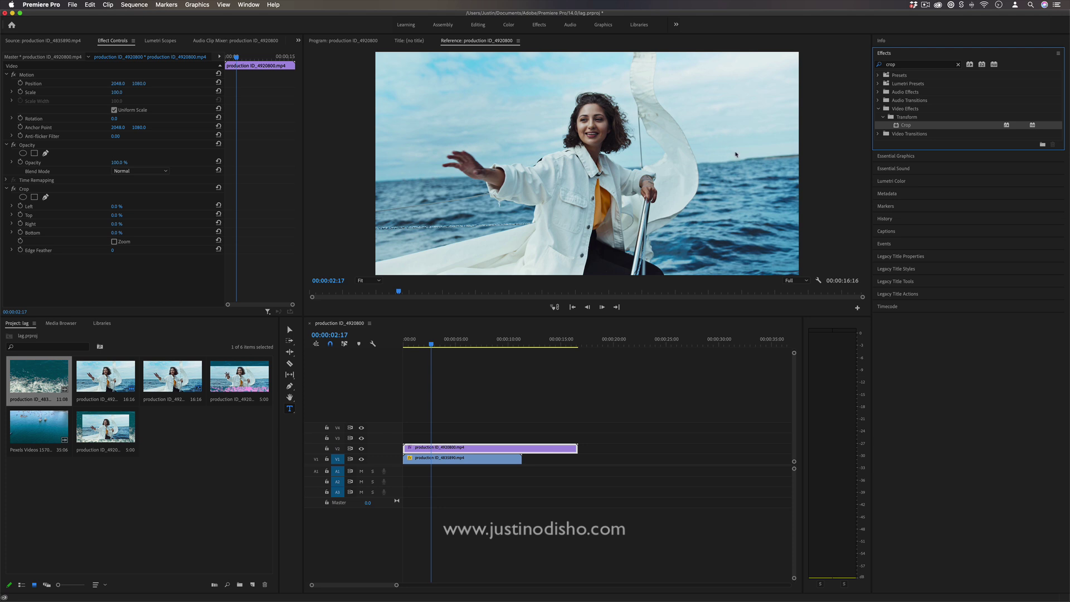
{"action": "left_click", "coordinate": [30, 189]}
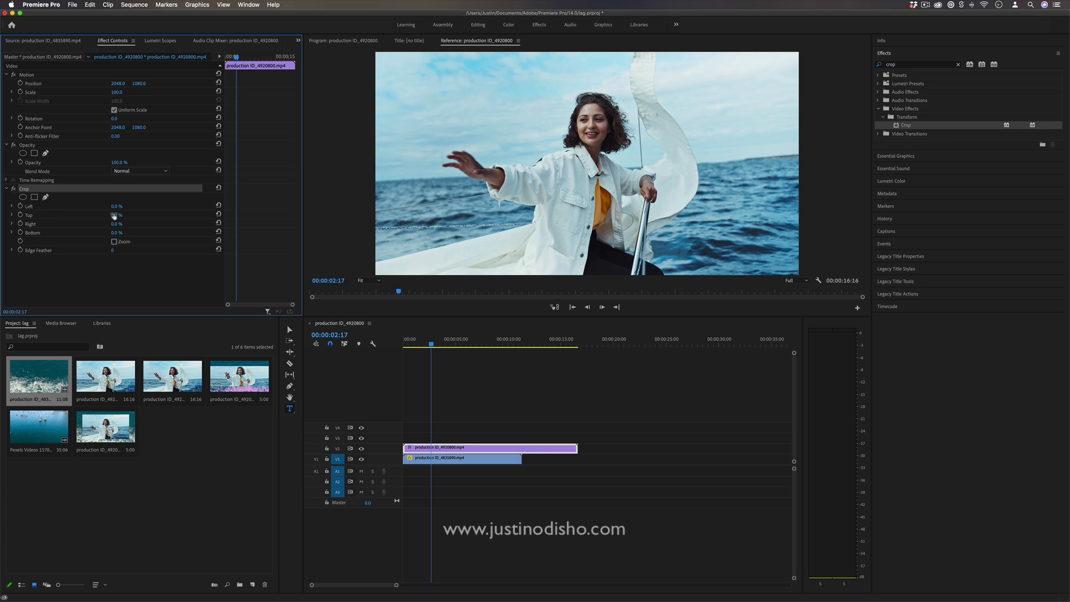
Step: Set the boat clip's Crop Top and Crop Bottom to 13%
{"action": "left_click", "coordinate": [113, 215]}
{"action": "key", "text": "Return"}
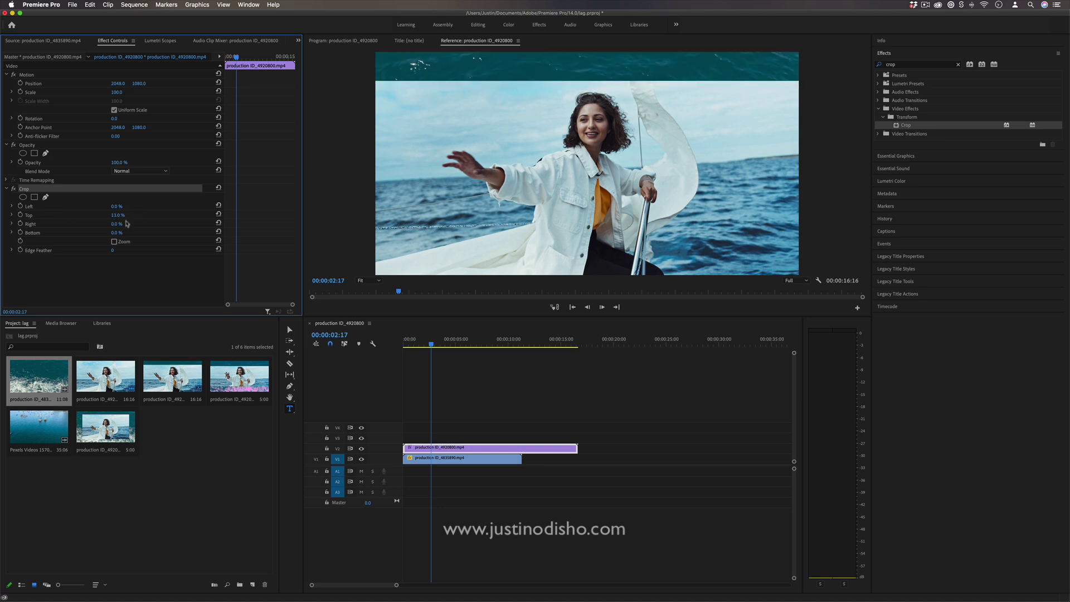
{"action": "left_click", "coordinate": [115, 233]}
{"action": "type", "text": "13"}
{"action": "key", "text": "Return"}
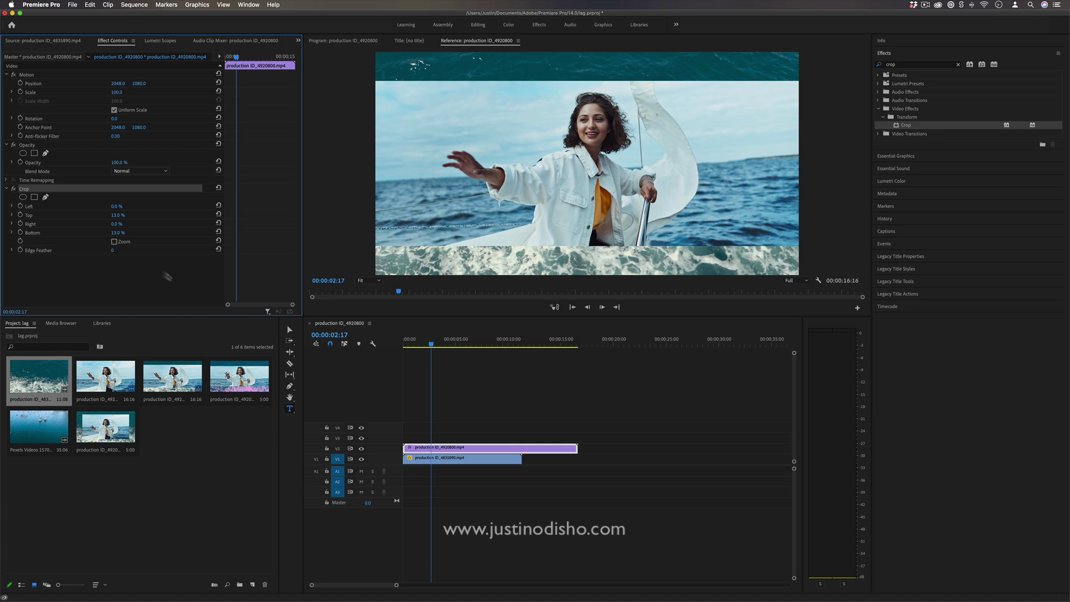
Step: Preview the 13% top and bottom crop by scrubbing, playing and hiding track V1
{"action": "left_click", "coordinate": [432, 341]}
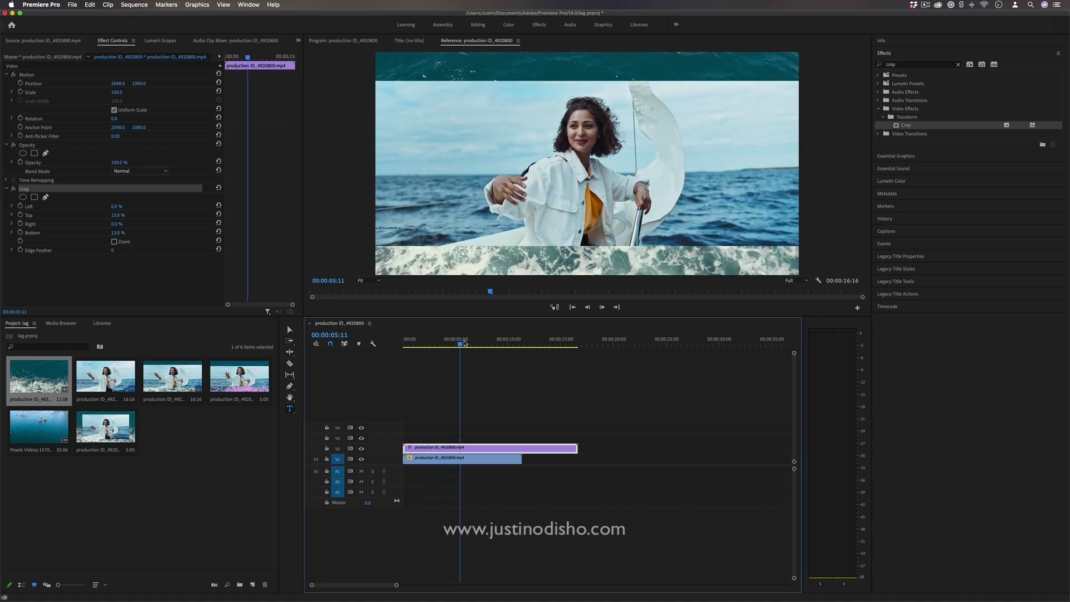
{"action": "left_click_drag", "start_coordinate": [481, 344], "coordinate": [411, 344]}
{"action": "key", "text": "space"}
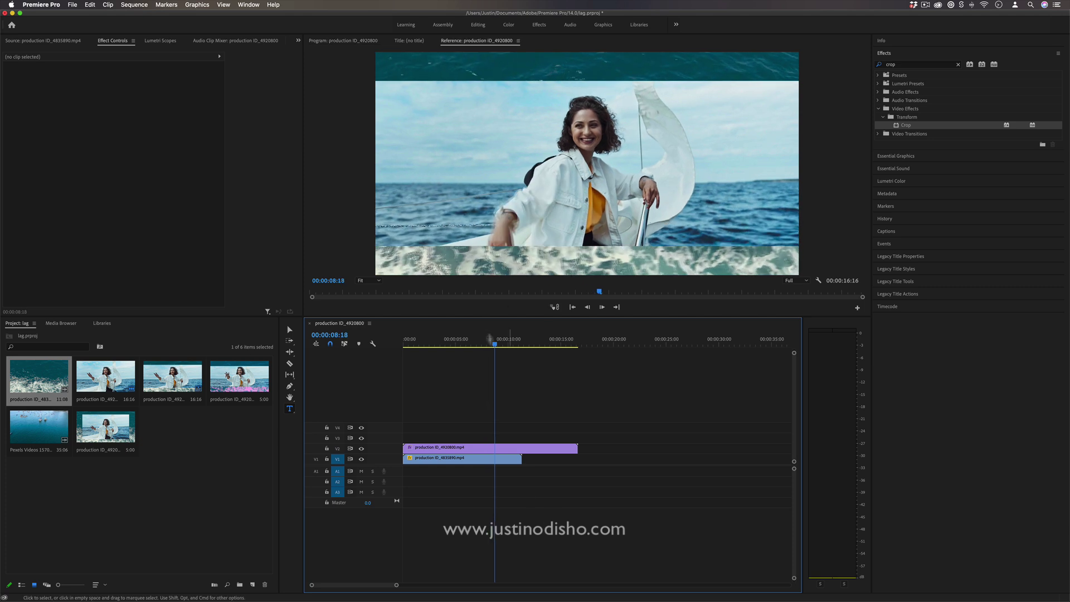
{"action": "left_click_drag", "start_coordinate": [494, 344], "coordinate": [465, 346]}
{"action": "left_click", "coordinate": [494, 459]}
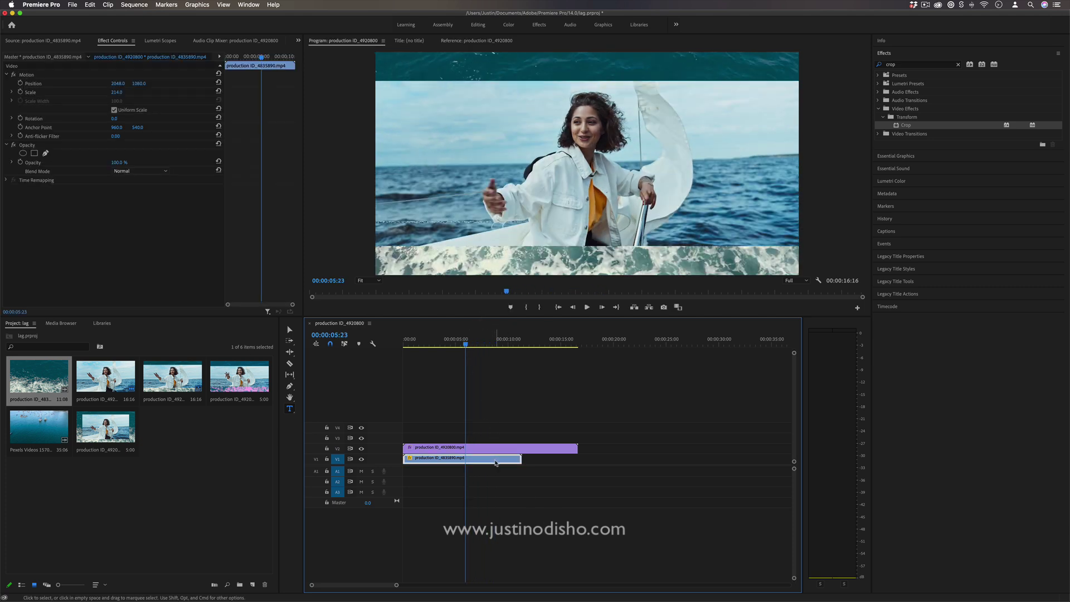
{"action": "left_click", "coordinate": [361, 459]}
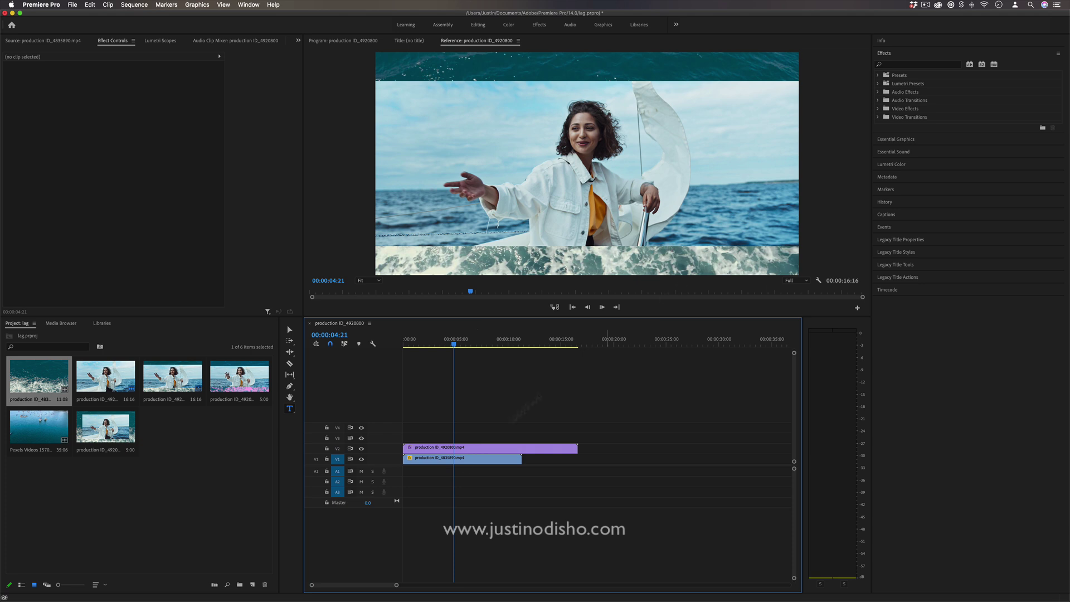
{"action": "left_click", "coordinate": [503, 458]}
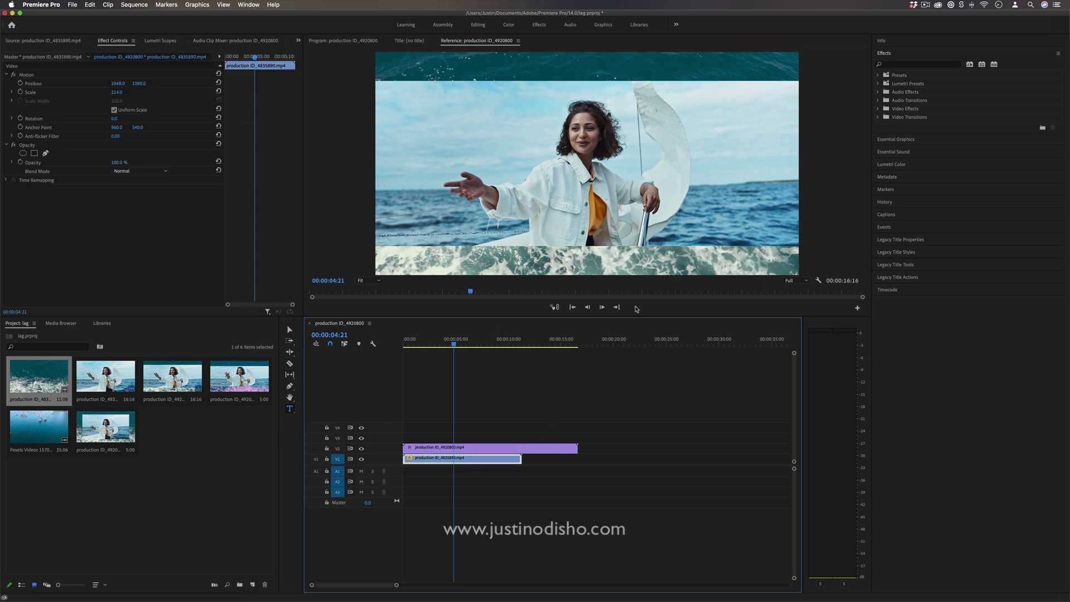
{"action": "left_click", "coordinate": [72, 5]}
{"action": "mouse_move", "coordinate": [100, 14]}
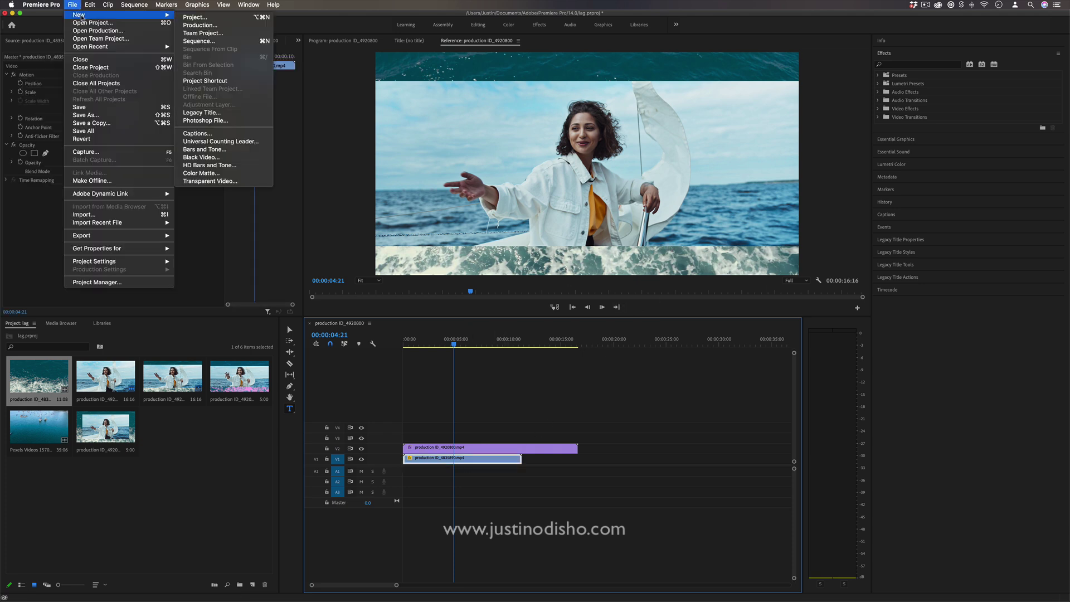
Step: Create a bright yellow Color Matte and place it on V1 beneath the boat clip
{"action": "left_click", "coordinate": [206, 173]}
{"action": "left_click", "coordinate": [585, 339]}
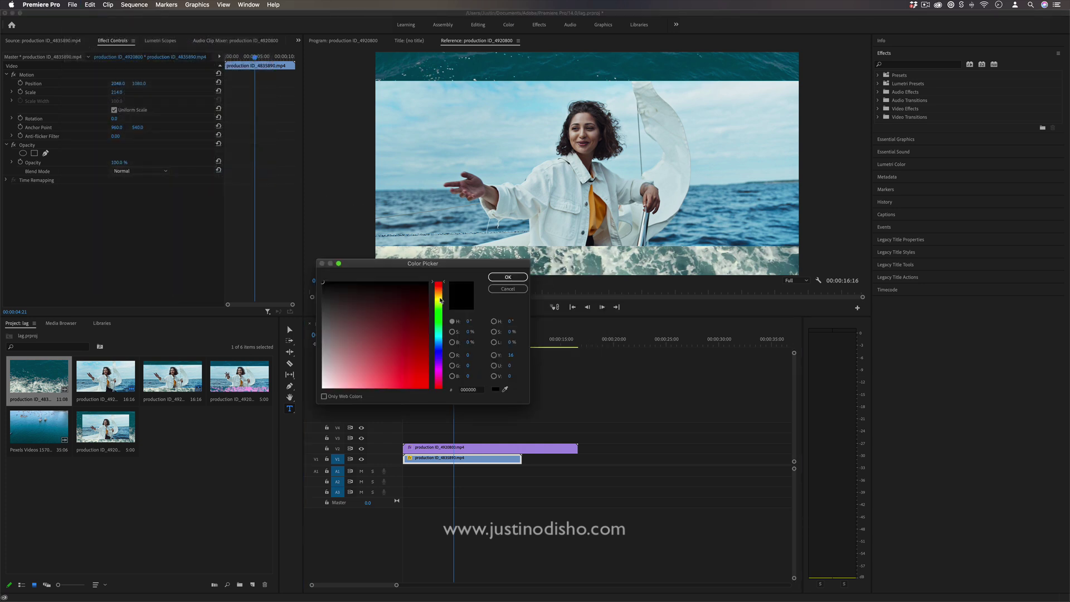
{"action": "left_click", "coordinate": [440, 301]}
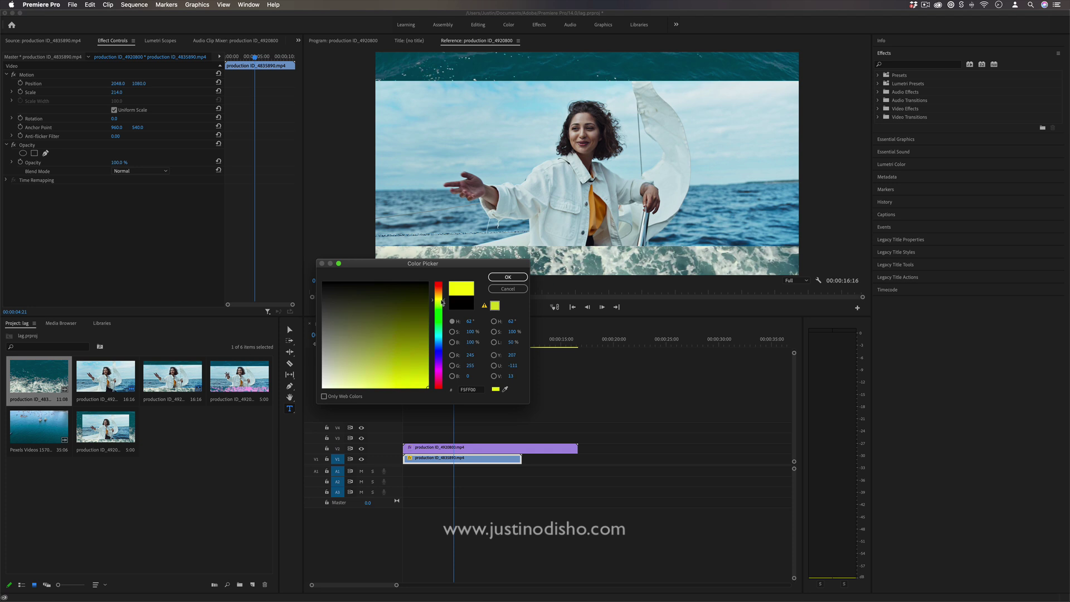
{"action": "left_click", "coordinate": [507, 277]}
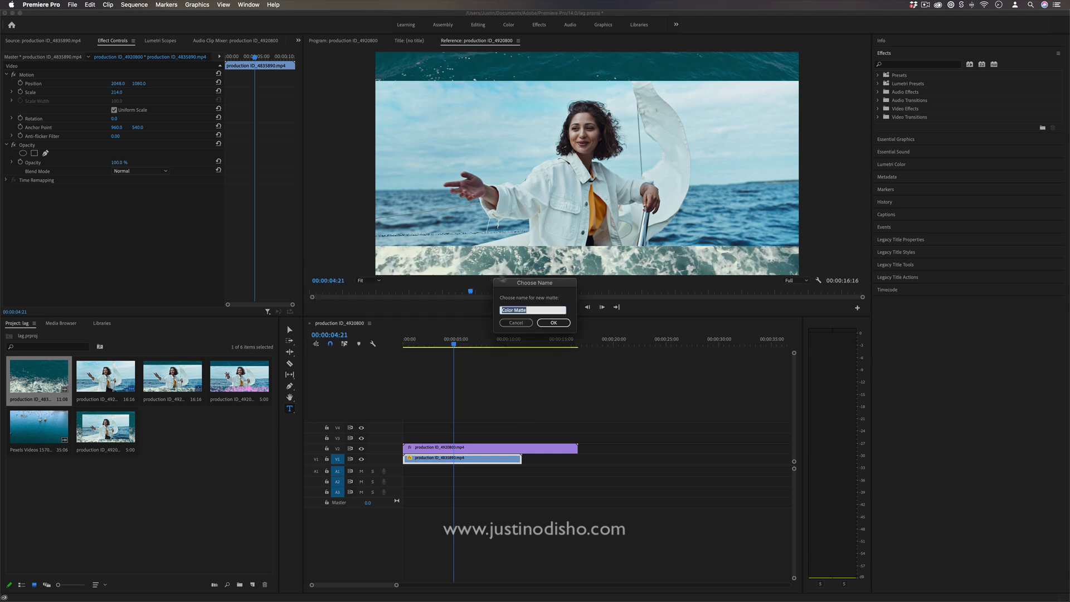
{"action": "left_click", "coordinate": [554, 322]}
{"action": "left_click_drag", "start_coordinate": [172, 426], "coordinate": [406, 466]}
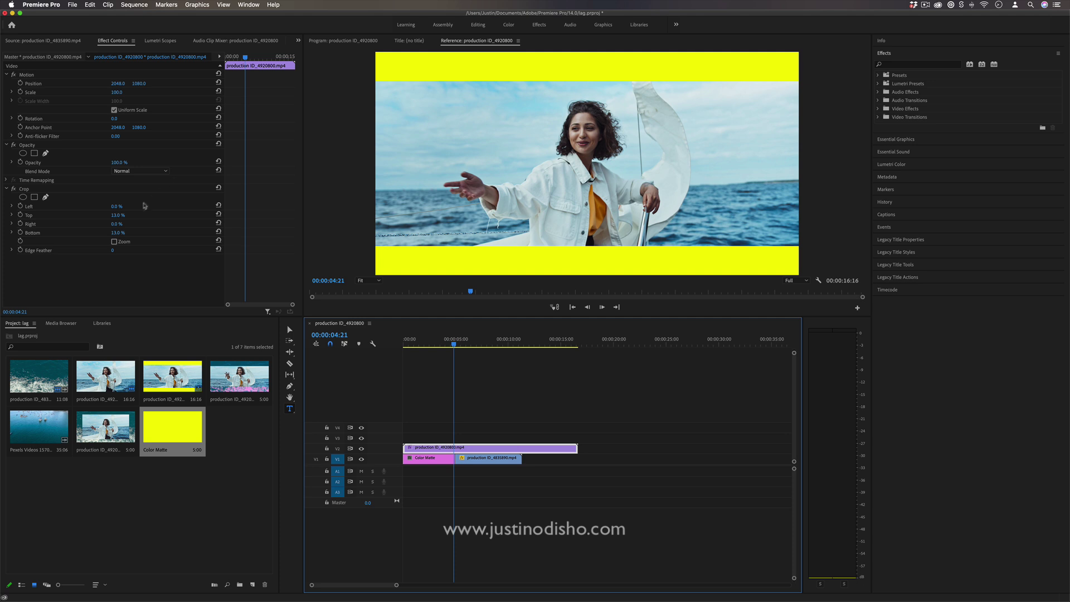
Step: Set the boat clip's side crop to 7%, then play from 00:00:02:09 to preview the border
{"action": "left_click", "coordinate": [117, 223]}
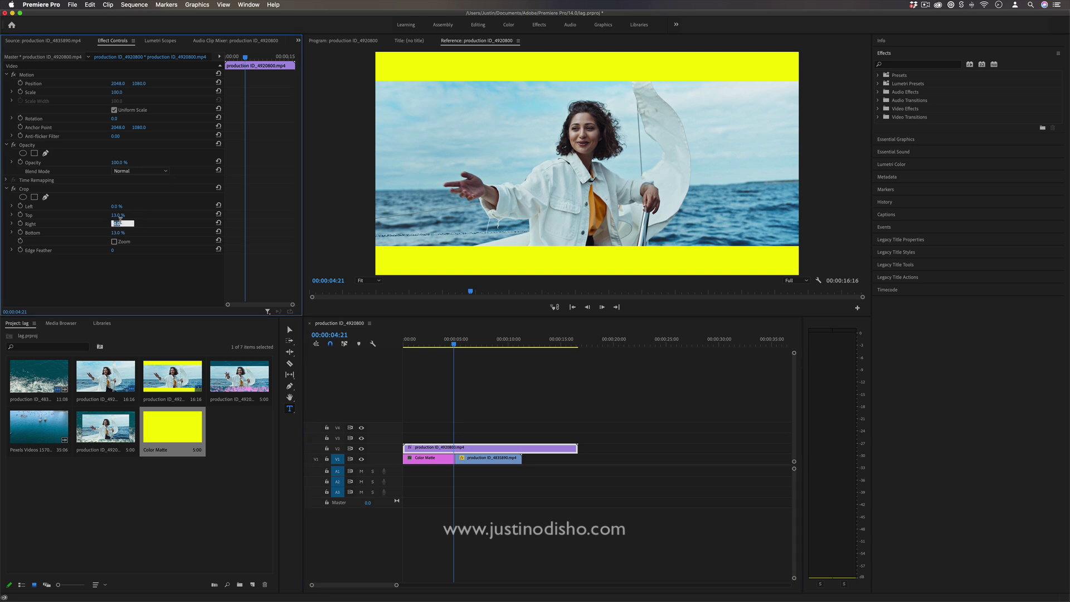
{"action": "type", "text": "6"}
{"action": "key", "text": "Return"}
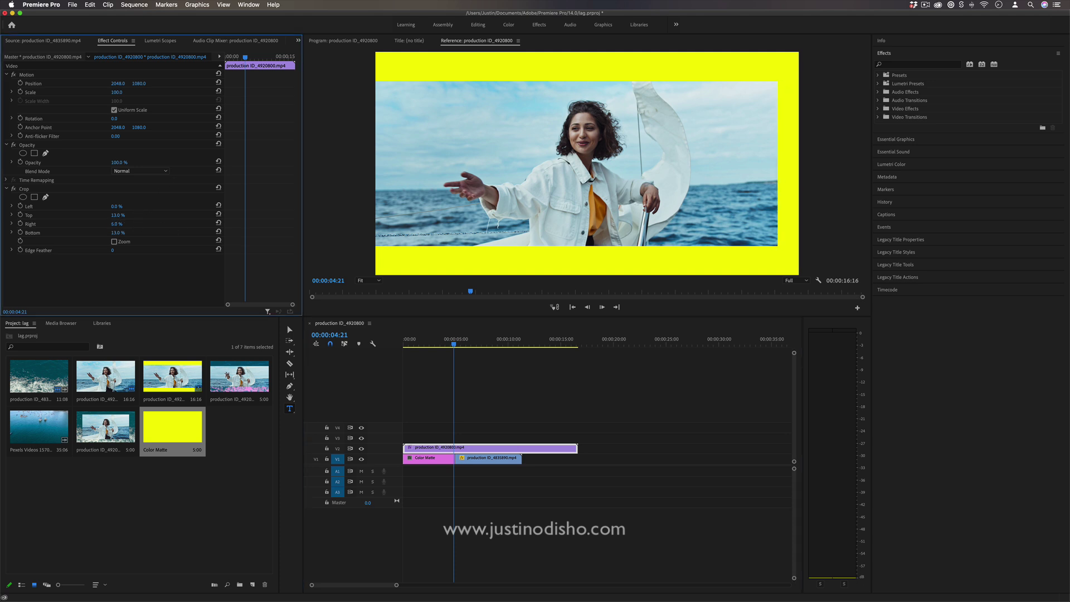
{"action": "left_click_drag", "start_coordinate": [118, 224], "coordinate": [154, 206]}
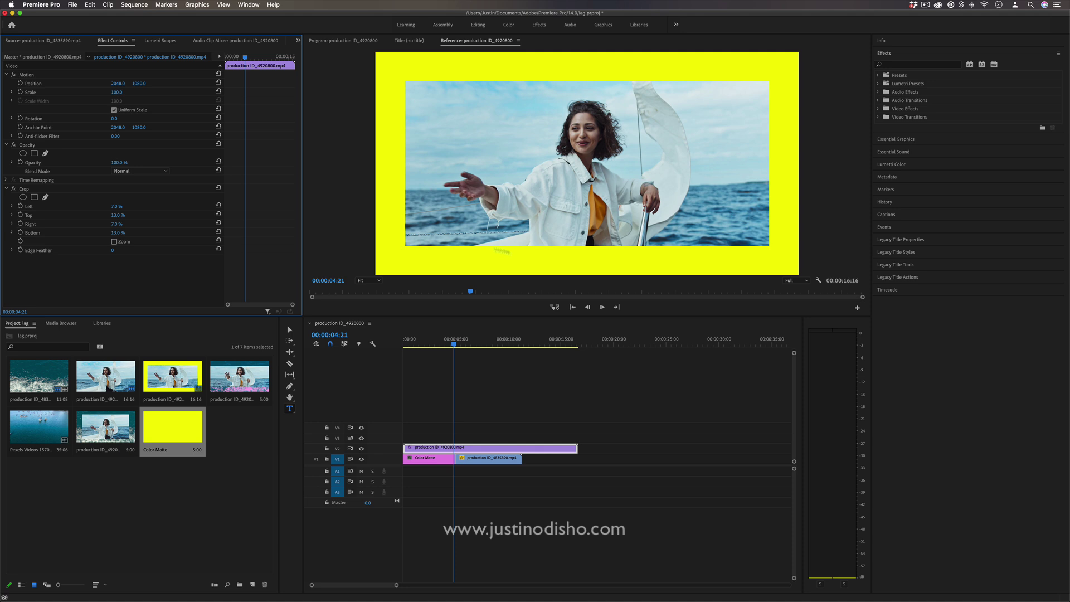
{"action": "left_click", "coordinate": [438, 343]}
{"action": "left_click", "coordinate": [428, 344]}
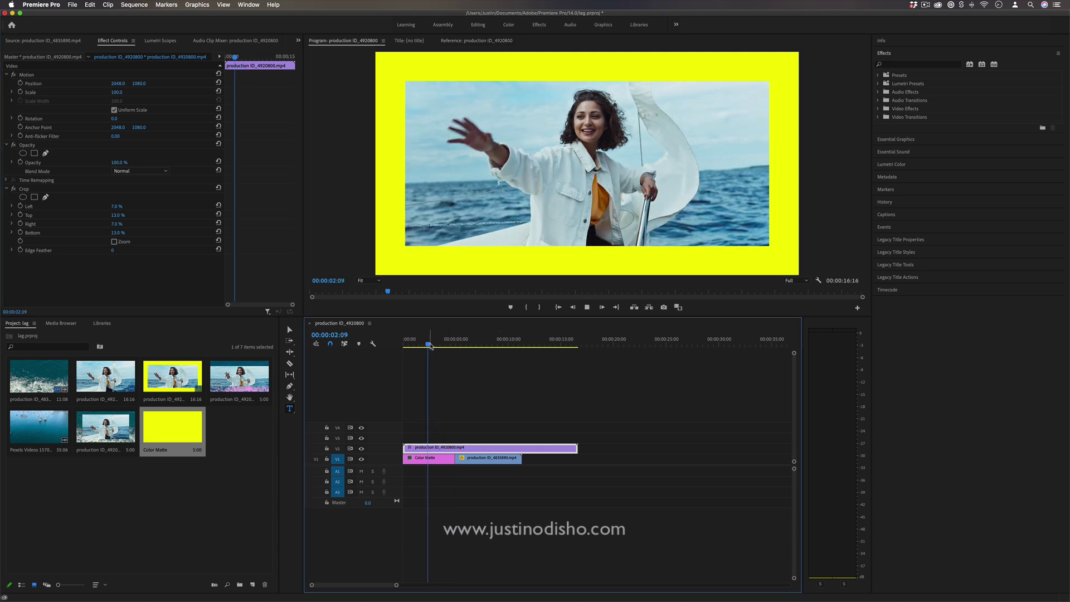
{"action": "key", "text": "space"}
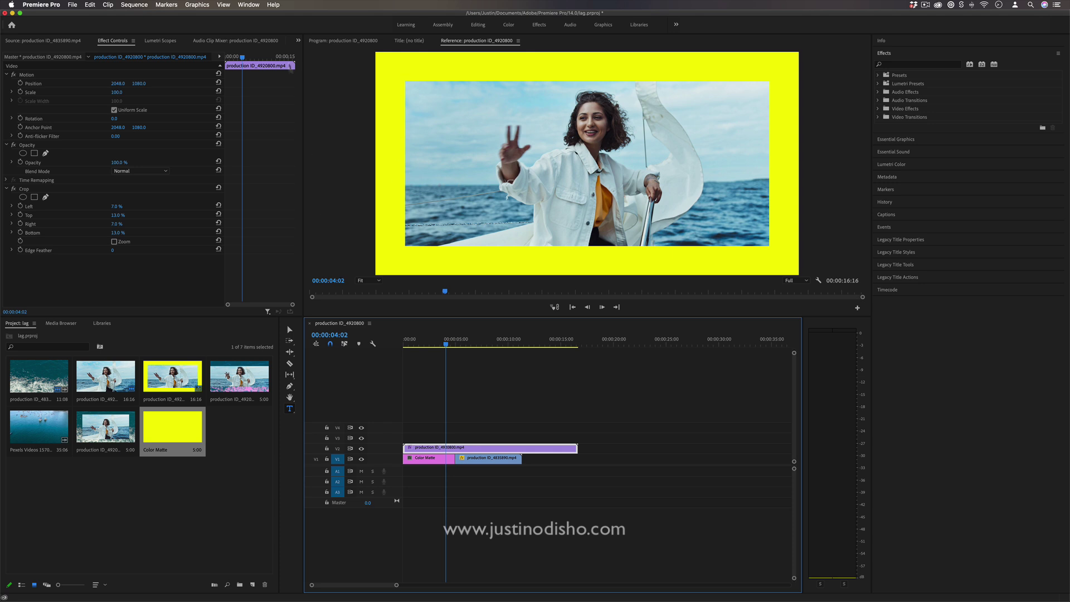
Step: Add an 'AUGUST TRIP' title and position it along the top-left edge of the frame
{"action": "left_click", "coordinate": [399, 71]}
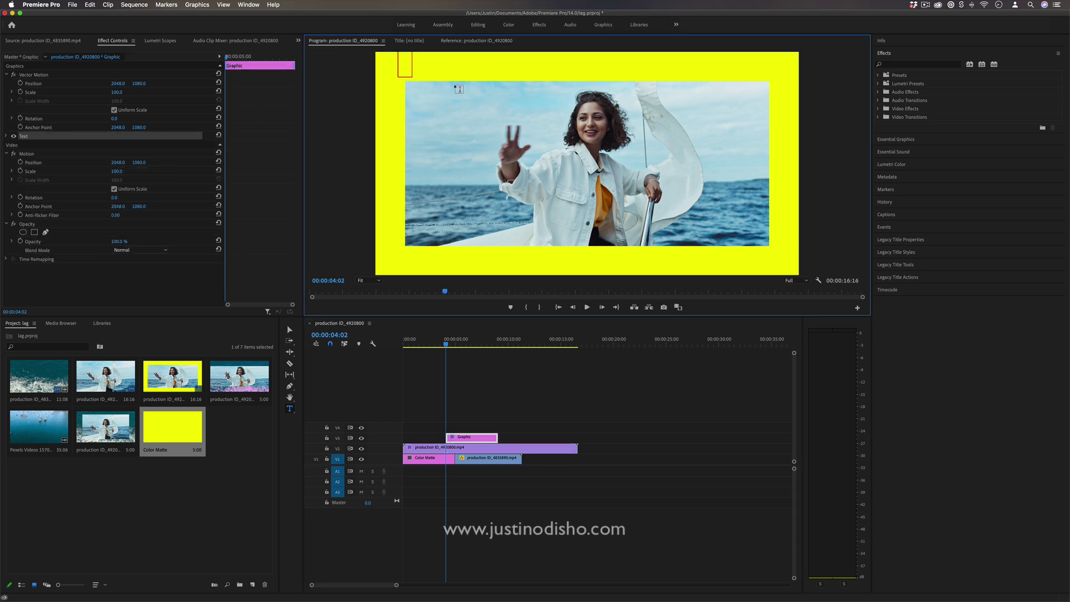
{"action": "type", "text": "AUGUST TRIP"}
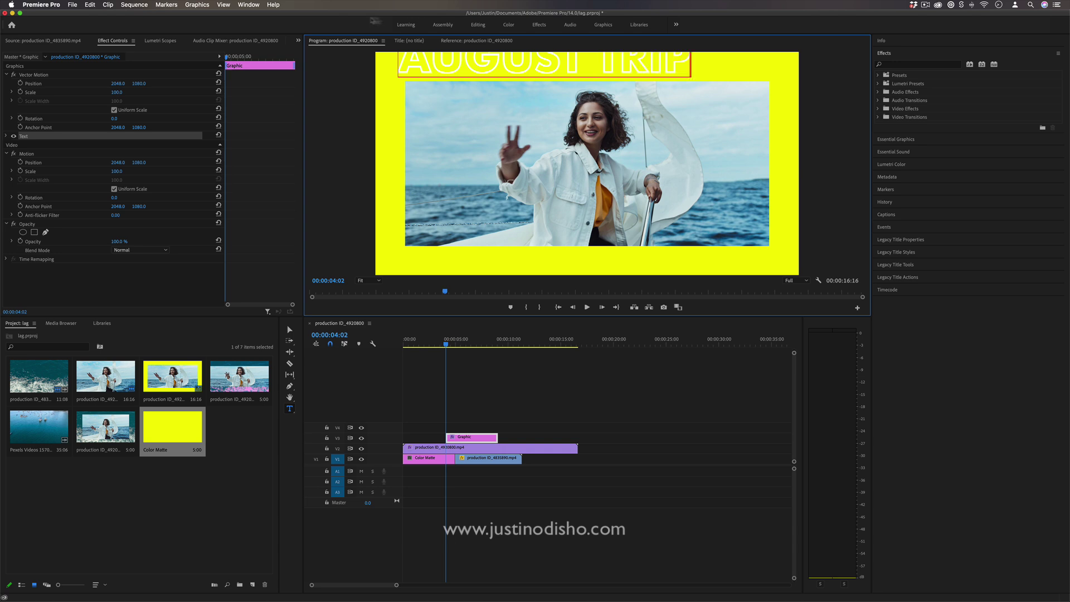
{"action": "left_click", "coordinate": [290, 330]}
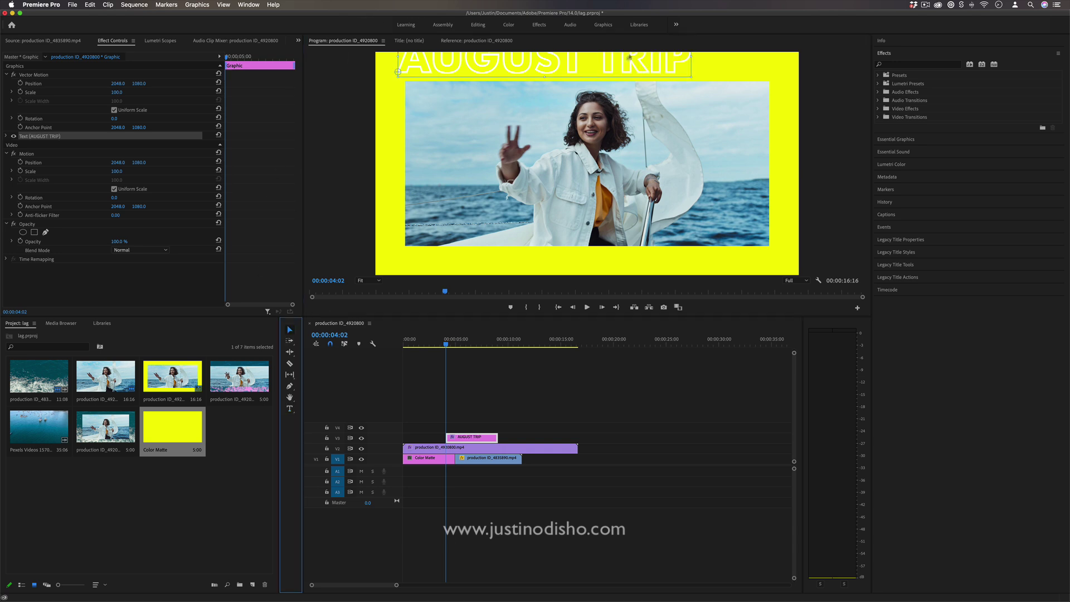
{"action": "left_click_drag", "start_coordinate": [630, 58], "coordinate": [606, 73]}
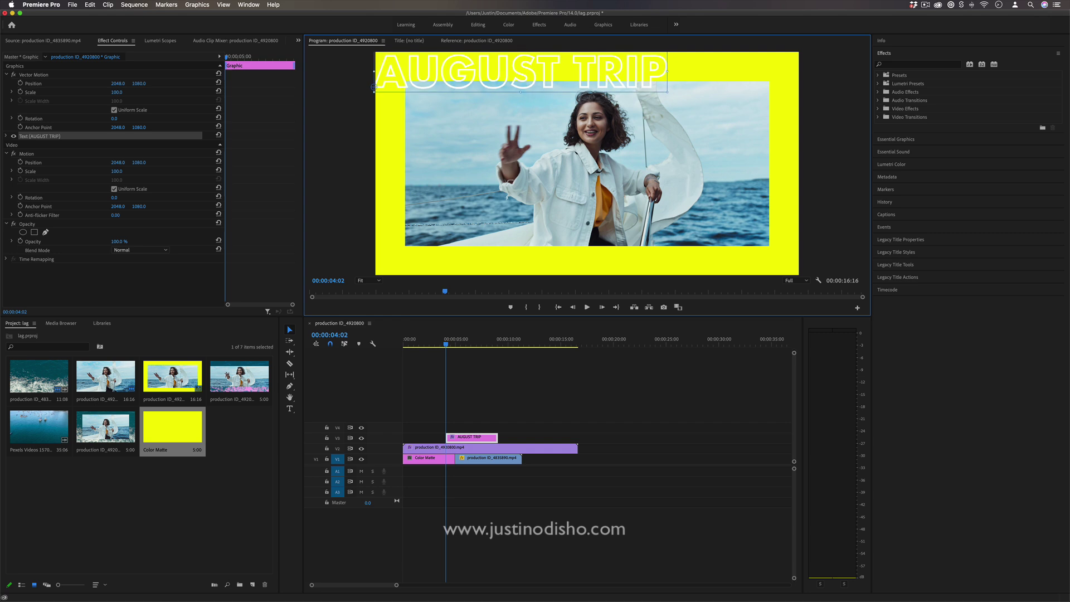
Step: Add a '2020' text line in the bottom-right corner of the frame
{"action": "left_click", "coordinate": [290, 409]}
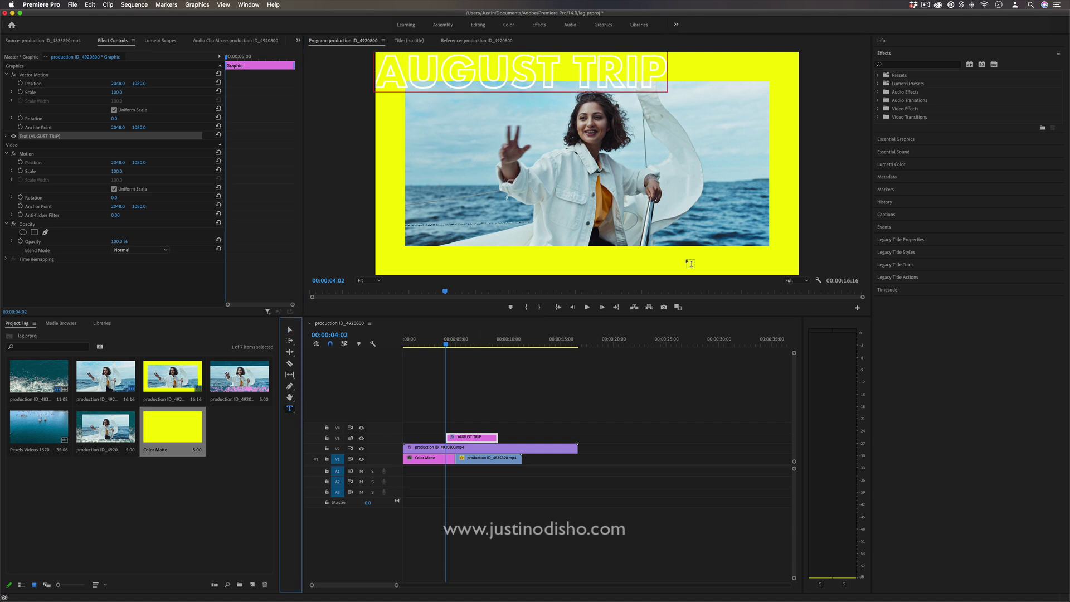
{"action": "left_click", "coordinate": [690, 263]}
{"action": "type", "text": "2020"}
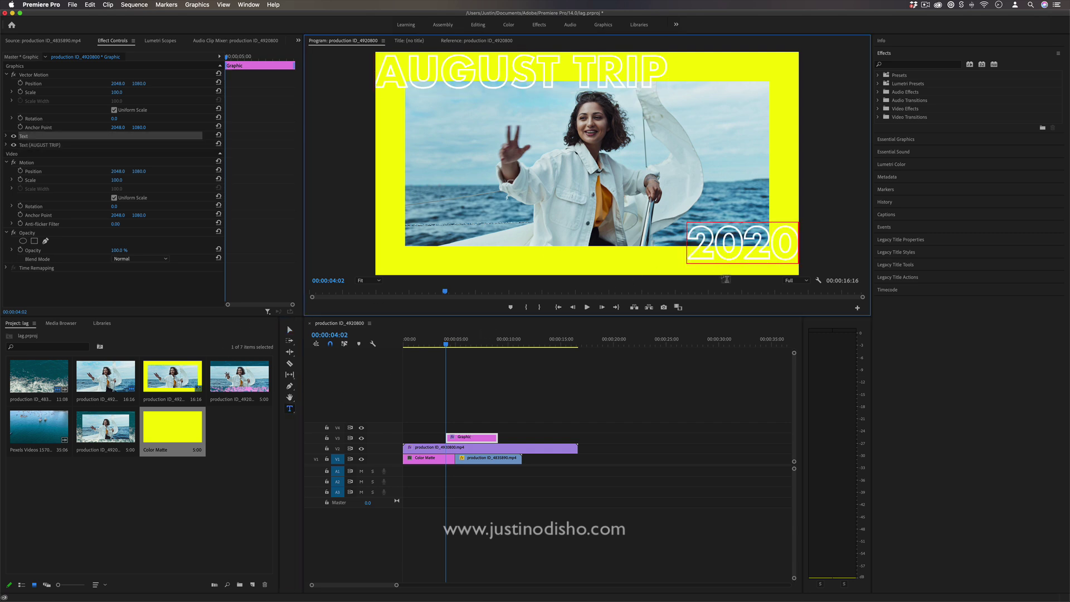
{"action": "left_click", "coordinate": [290, 329]}
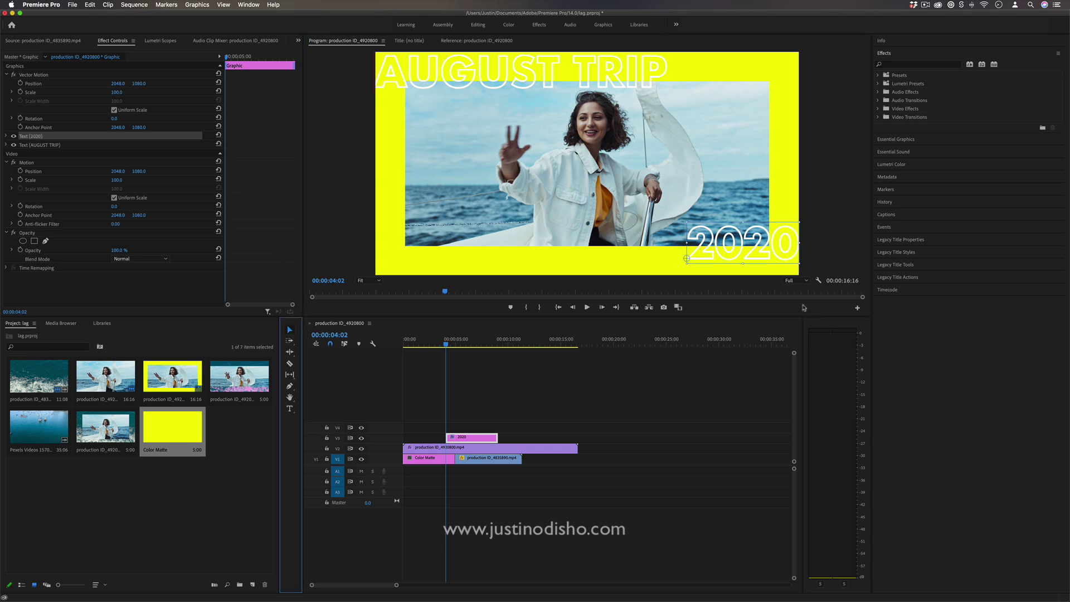
{"action": "left_click_drag", "start_coordinate": [736, 254], "coordinate": [727, 260]}
{"action": "left_click", "coordinate": [684, 375]}
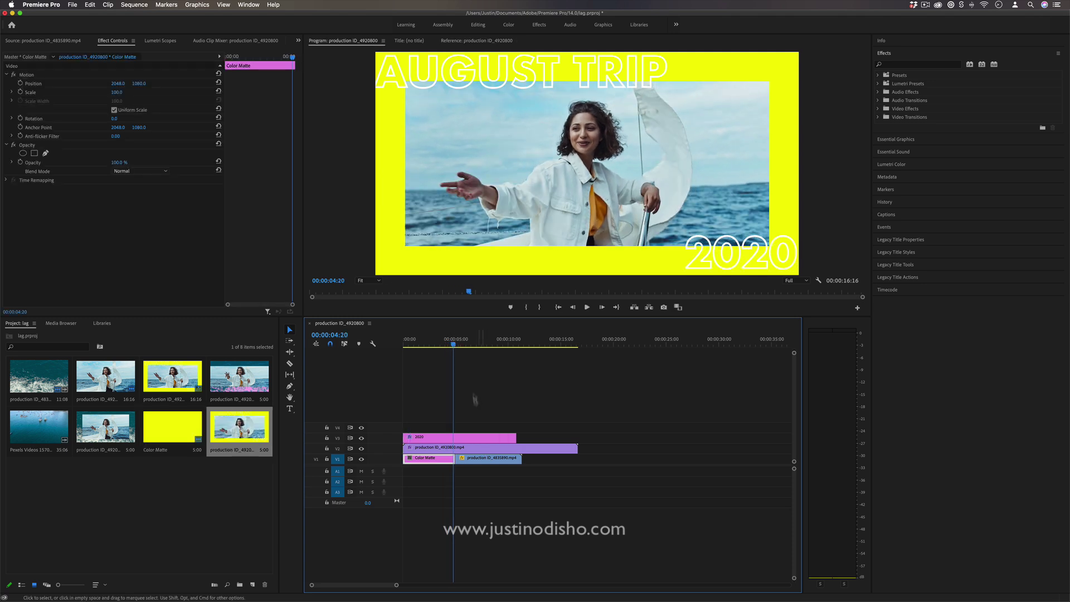
Step: Search for 'tint' and apply the Tint effect to the ocean clip on V1
{"action": "left_click_drag", "start_coordinate": [470, 341], "coordinate": [464, 343]}
{"action": "key", "text": "space"}
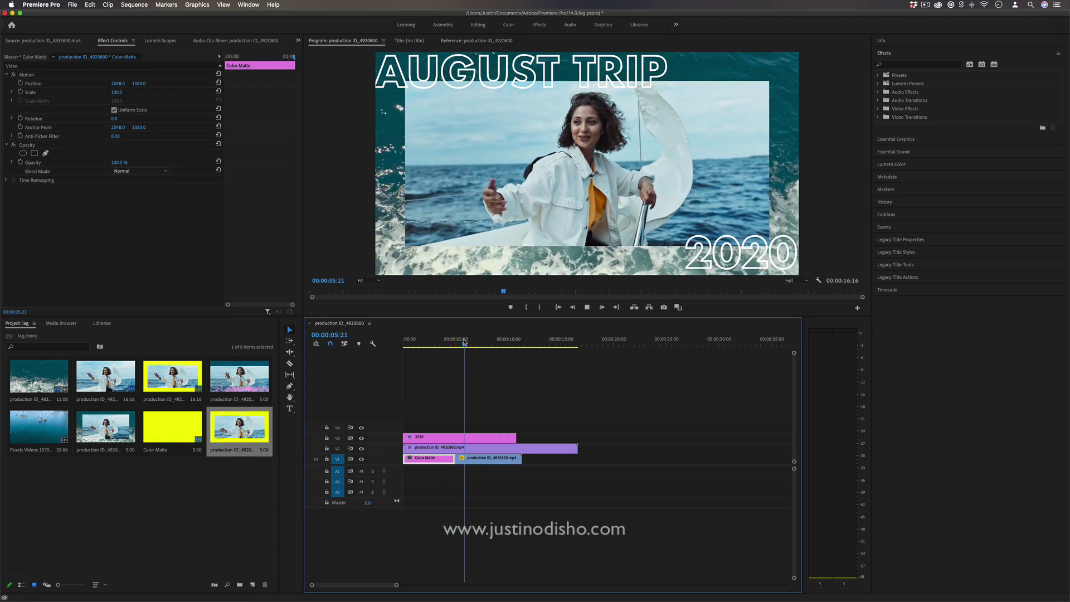
{"action": "left_click", "coordinate": [495, 459]}
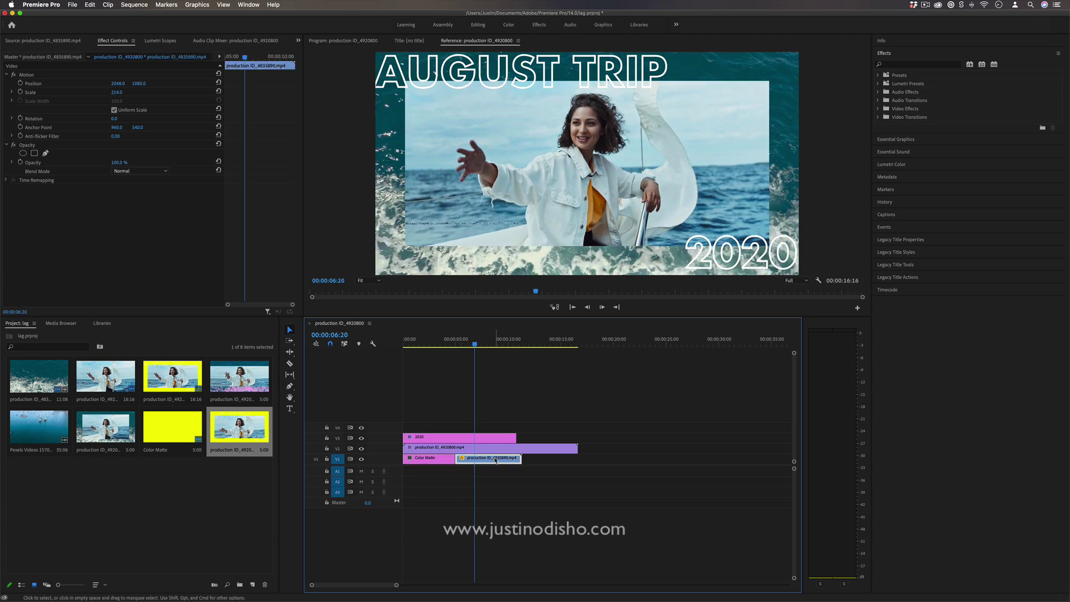
{"action": "left_click", "coordinate": [900, 64]}
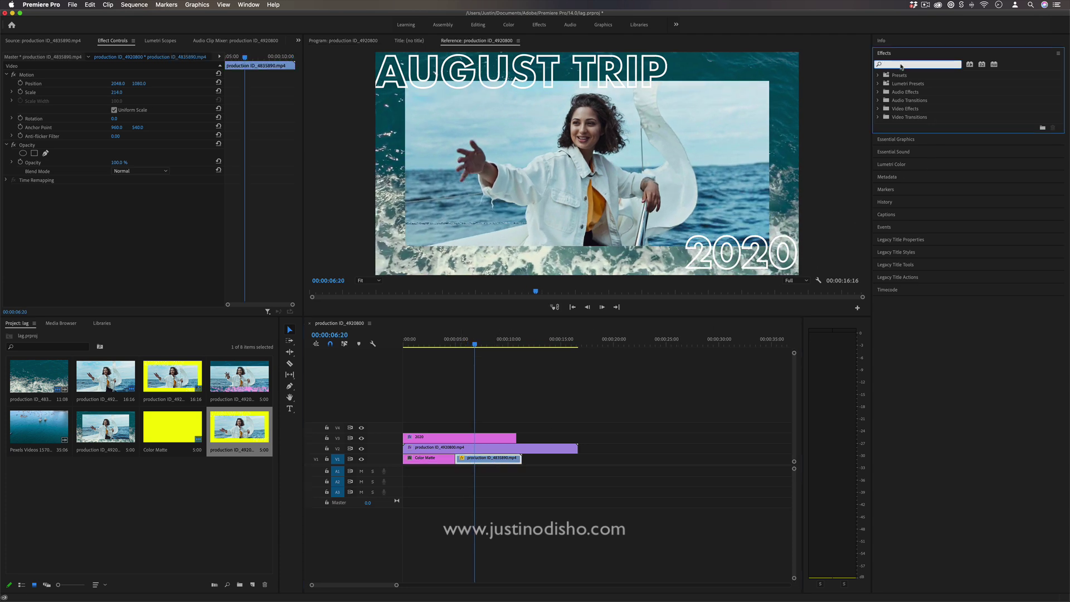
{"action": "type", "text": "tint"}
{"action": "left_click_drag", "start_coordinate": [905, 128], "coordinate": [485, 462]}
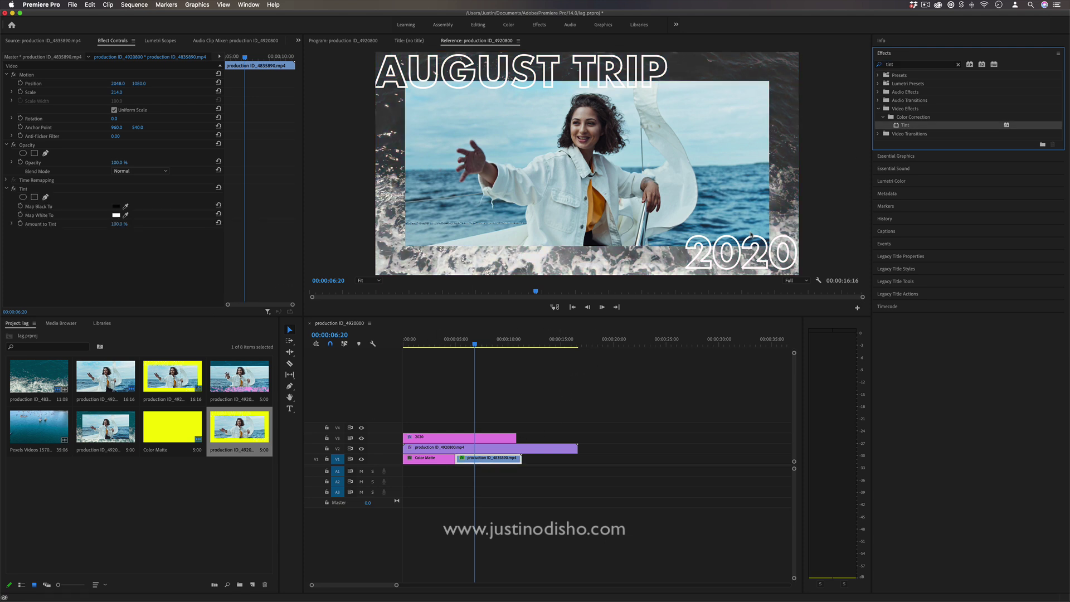
Step: Set the Tint effect's Map Black To colour to bright green
{"action": "left_click", "coordinate": [115, 207]}
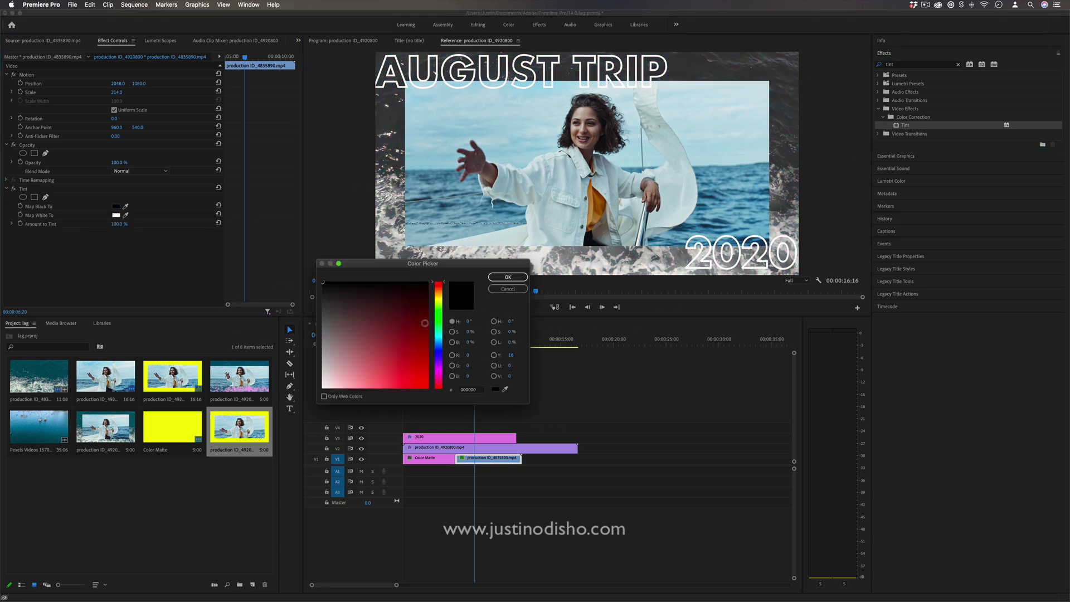
{"action": "left_click", "coordinate": [438, 321]}
{"action": "left_click", "coordinate": [419, 323]}
{"action": "left_click", "coordinate": [507, 277]}
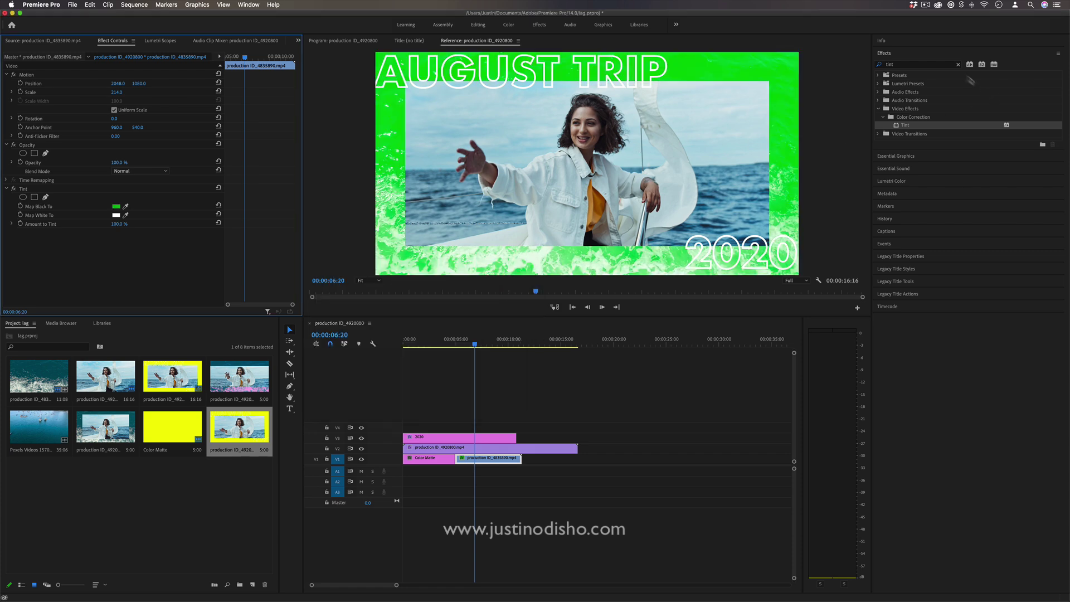
{"action": "left_click", "coordinate": [583, 506]}
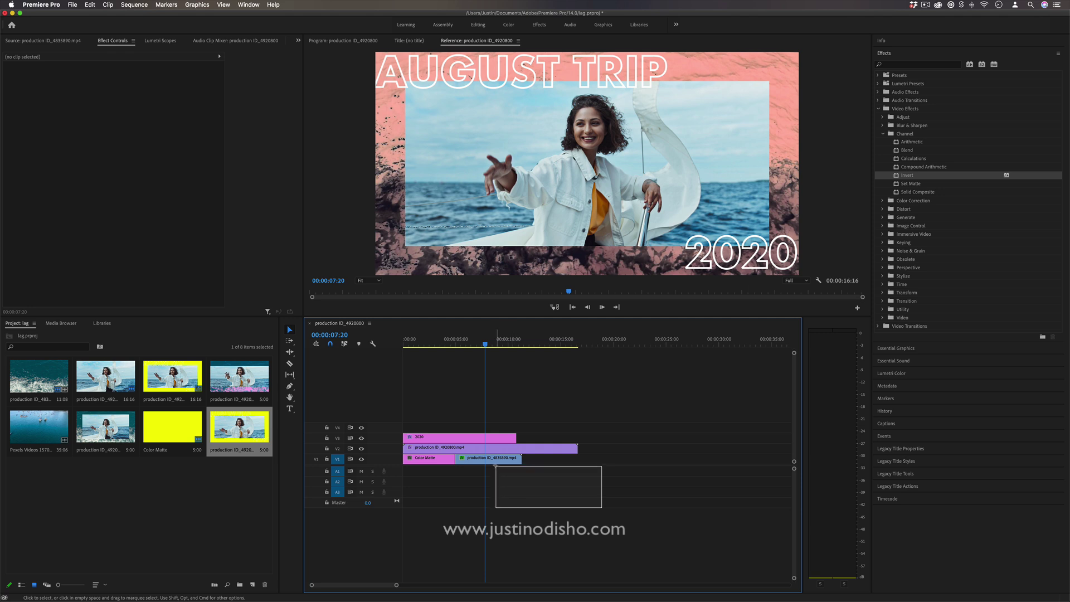
{"action": "left_click", "coordinate": [490, 458]}
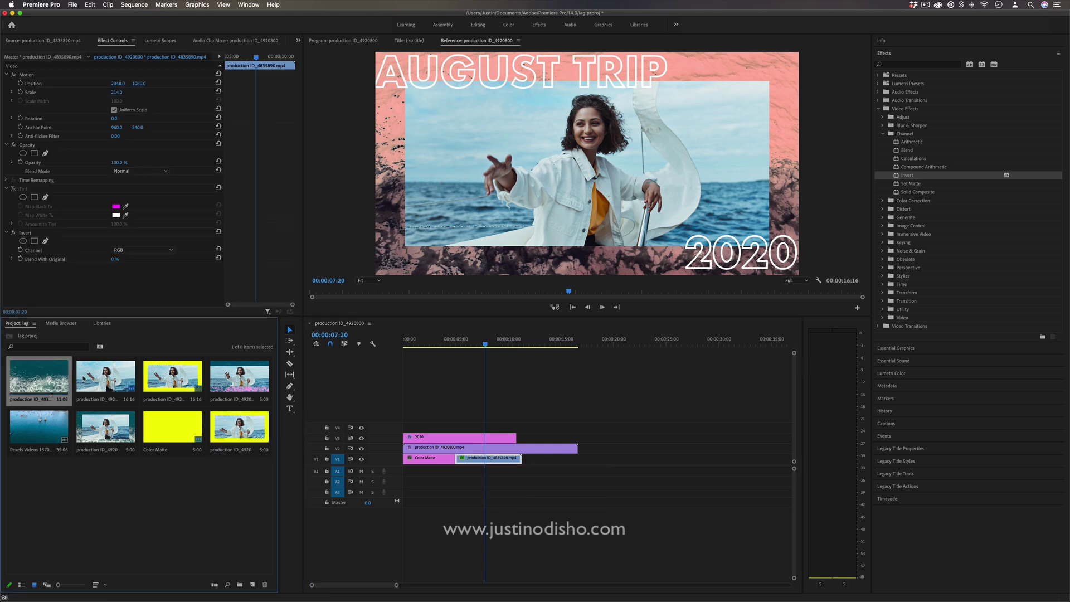
Step: Delete both background clips and duplicate the boat clip down onto V1
{"action": "left_click_drag", "start_coordinate": [548, 506], "coordinate": [438, 461]}
{"action": "key", "text": "BackSpace"}
{"action": "left_click", "coordinate": [463, 449]}
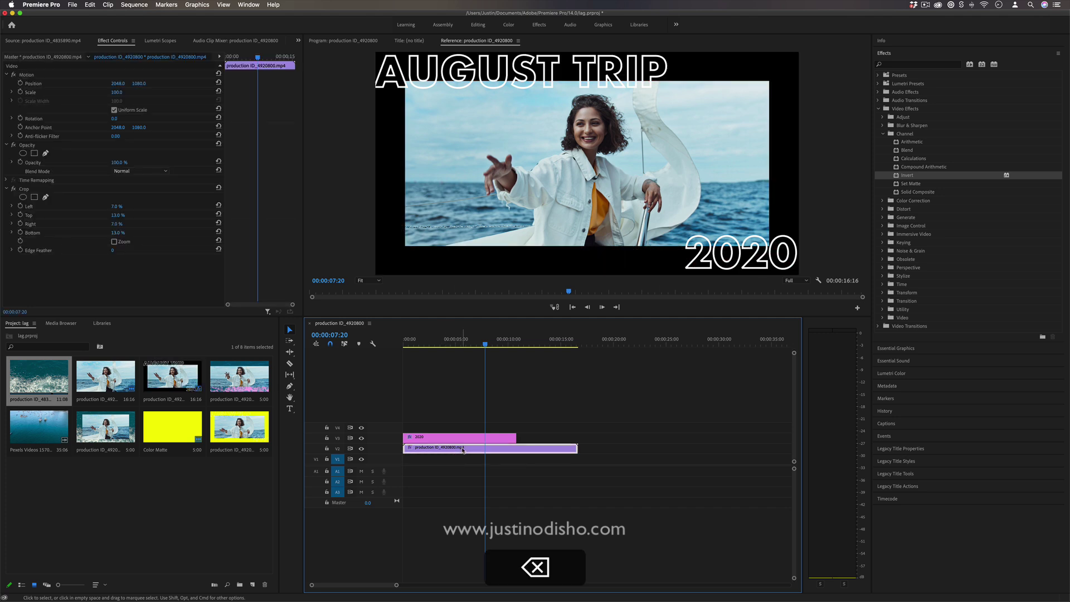
{"action": "left_click_drag", "start_coordinate": [462, 448], "coordinate": [467, 460]}
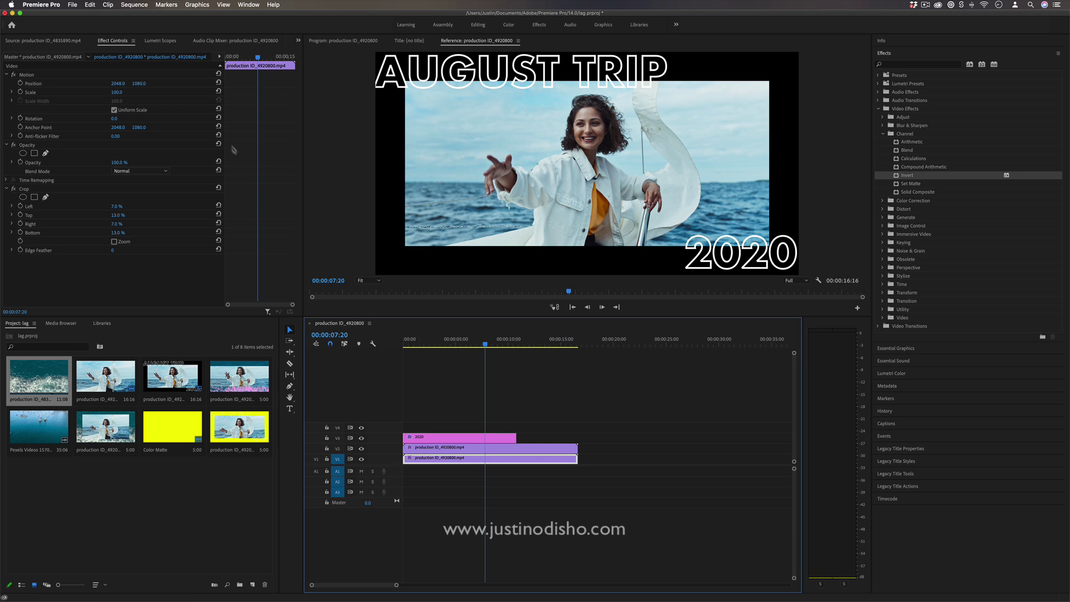
{"action": "left_click", "coordinate": [361, 459]}
{"action": "left_click", "coordinate": [361, 460]}
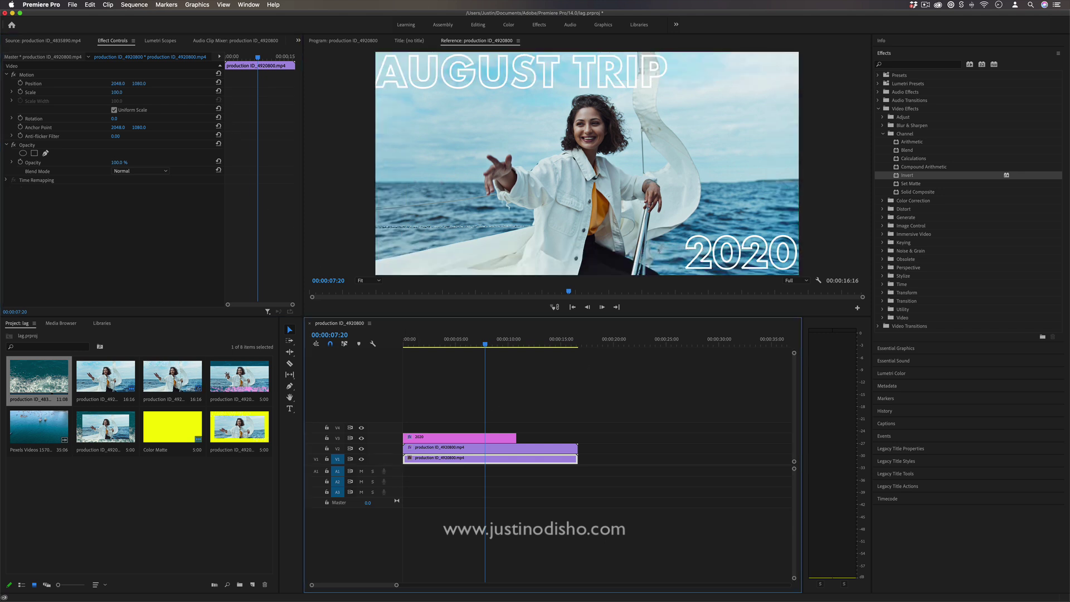
Step: Try the Invert effect on the bottom boat copy, then undo it
{"action": "left_click", "coordinate": [440, 450]}
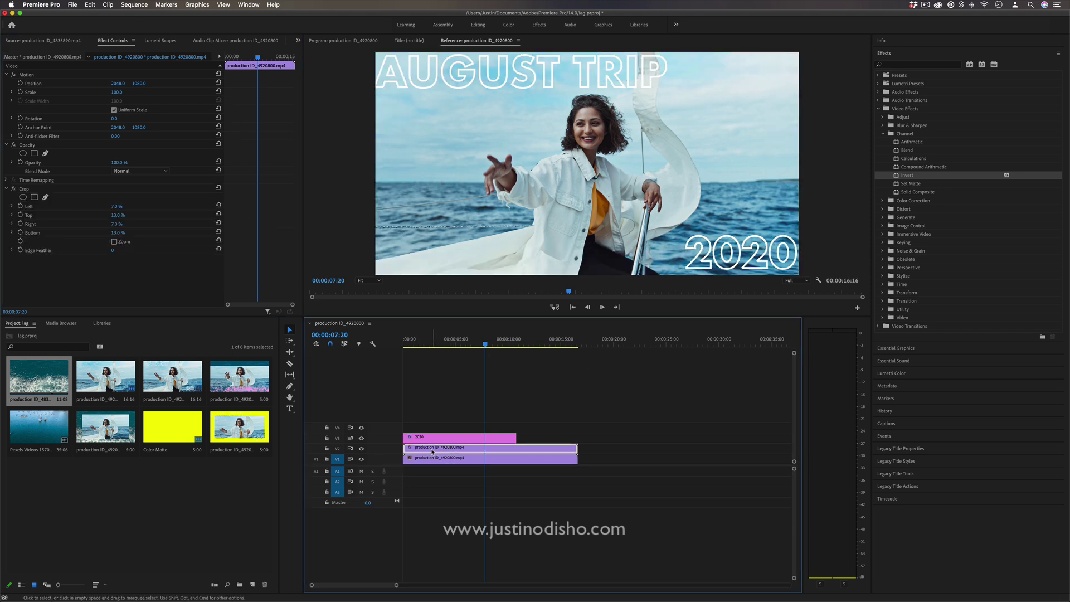
{"action": "left_click", "coordinate": [559, 462]}
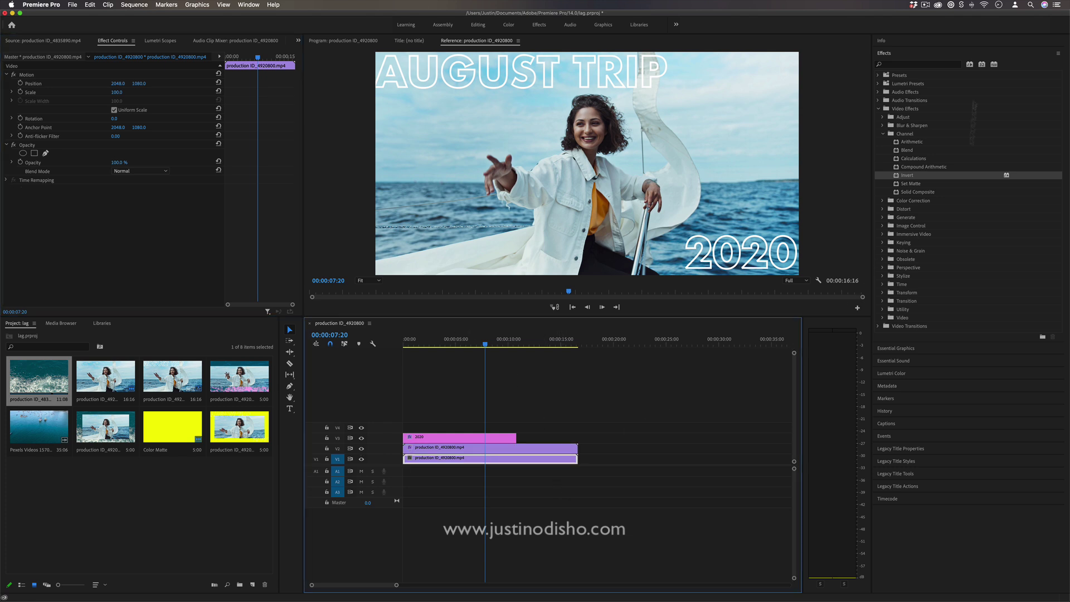
{"action": "left_click_drag", "start_coordinate": [935, 176], "coordinate": [507, 461]}
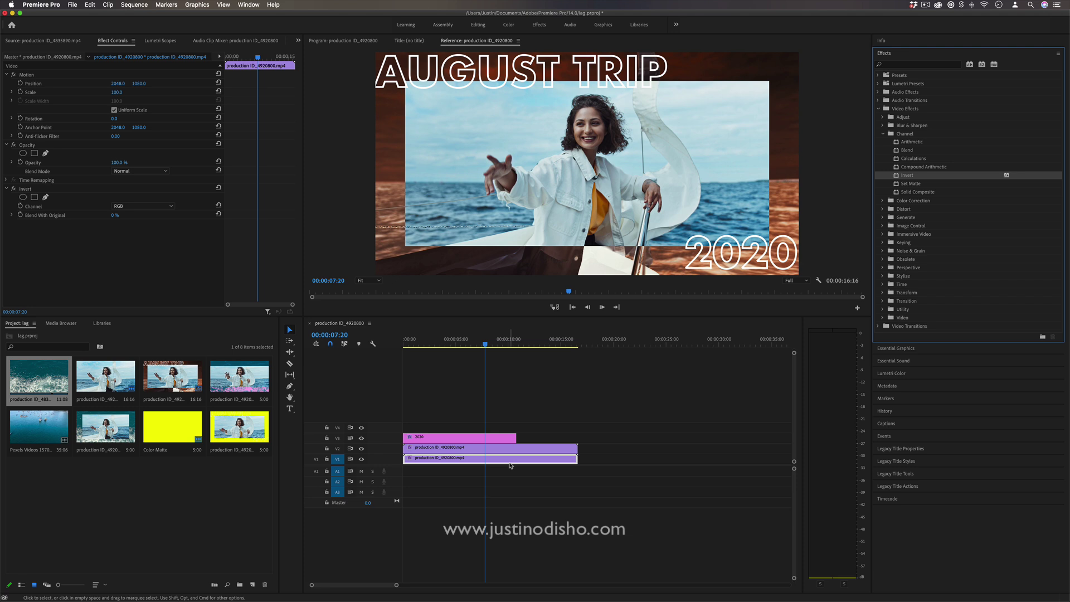
{"action": "key", "text": "super+z"}
Step: Apply Vertical Flip to the bottom boat copy and scrub to check the result
{"action": "left_click", "coordinate": [890, 66]}
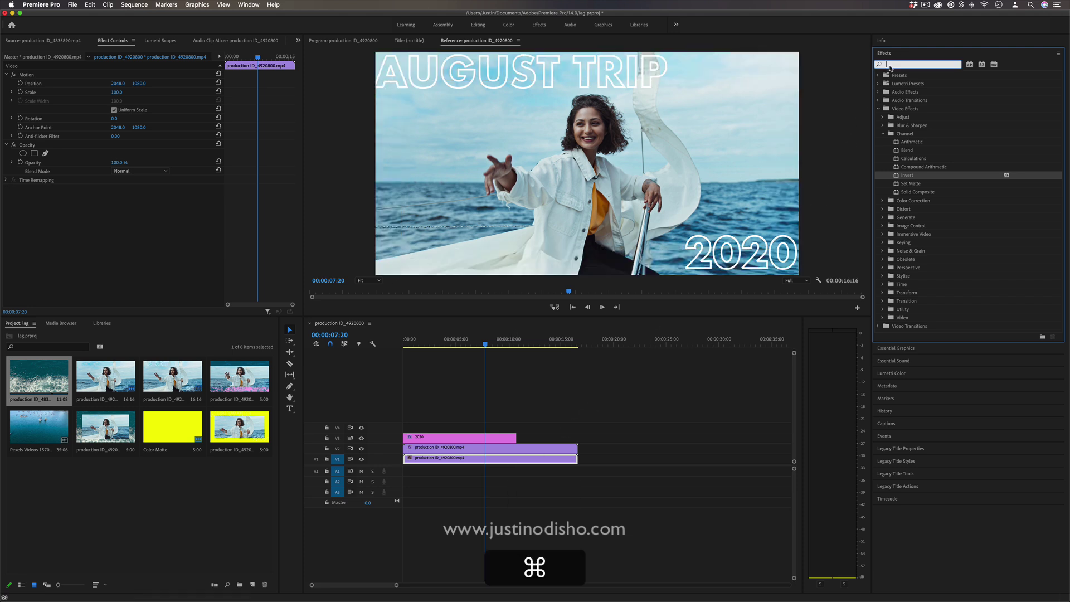
{"action": "type", "text": "flip"}
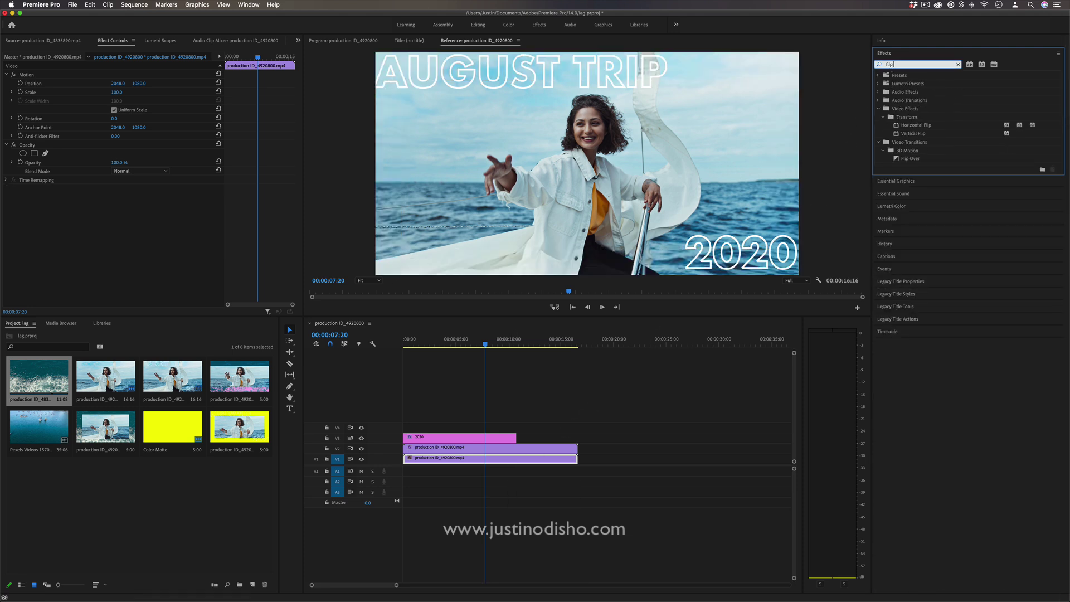
{"action": "left_click_drag", "start_coordinate": [916, 134], "coordinate": [569, 459]}
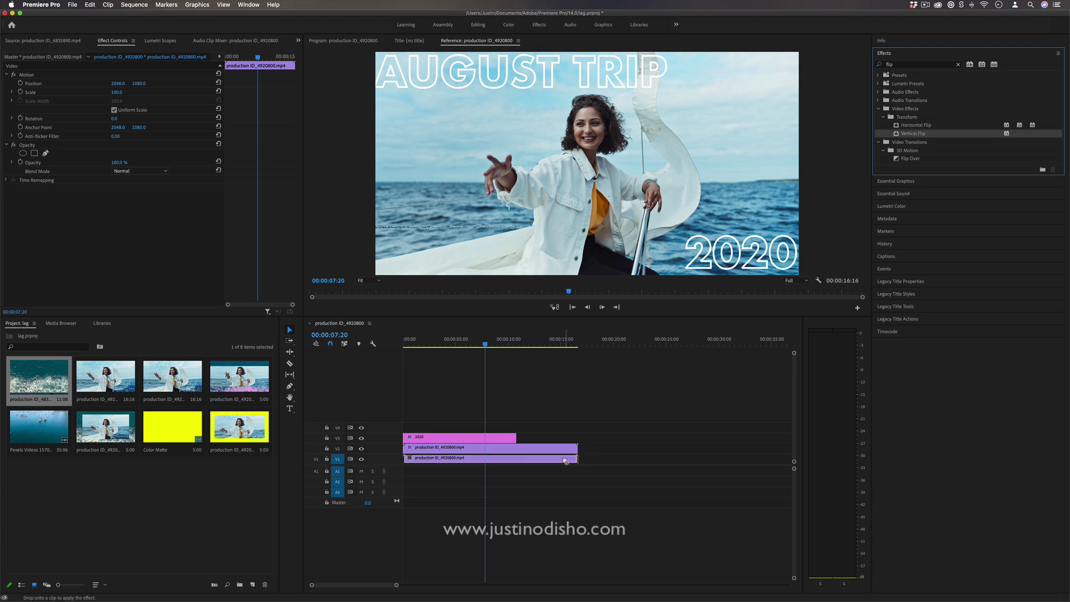
{"action": "left_click_drag", "start_coordinate": [485, 341], "coordinate": [481, 341]}
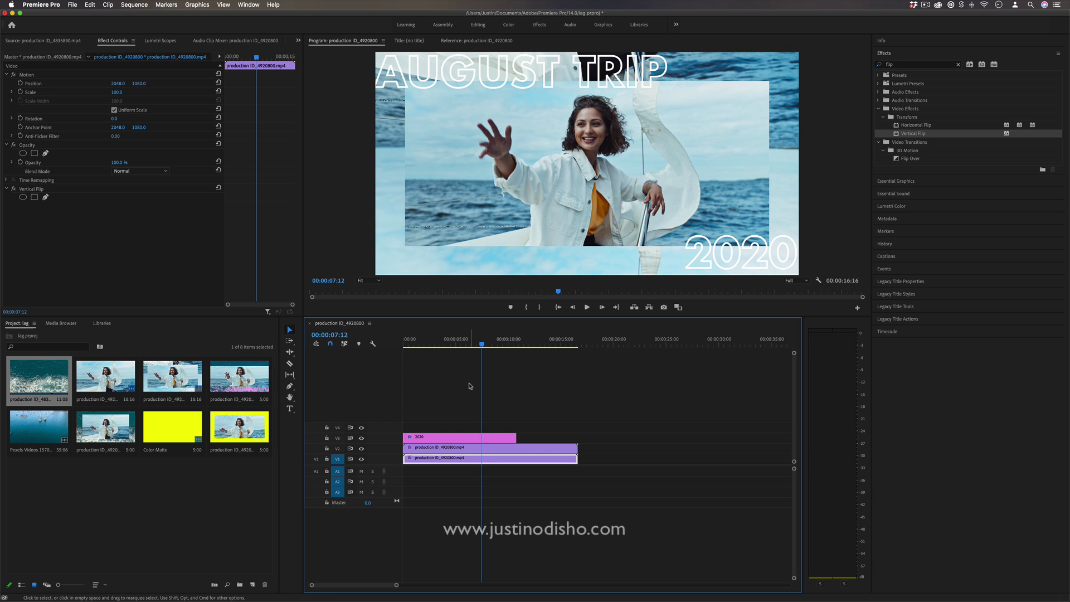
{"action": "left_click", "coordinate": [454, 341]}
Step: Reset the top copy's Crop Left and Right to 0% and play from the start
{"action": "left_click", "coordinate": [518, 451]}
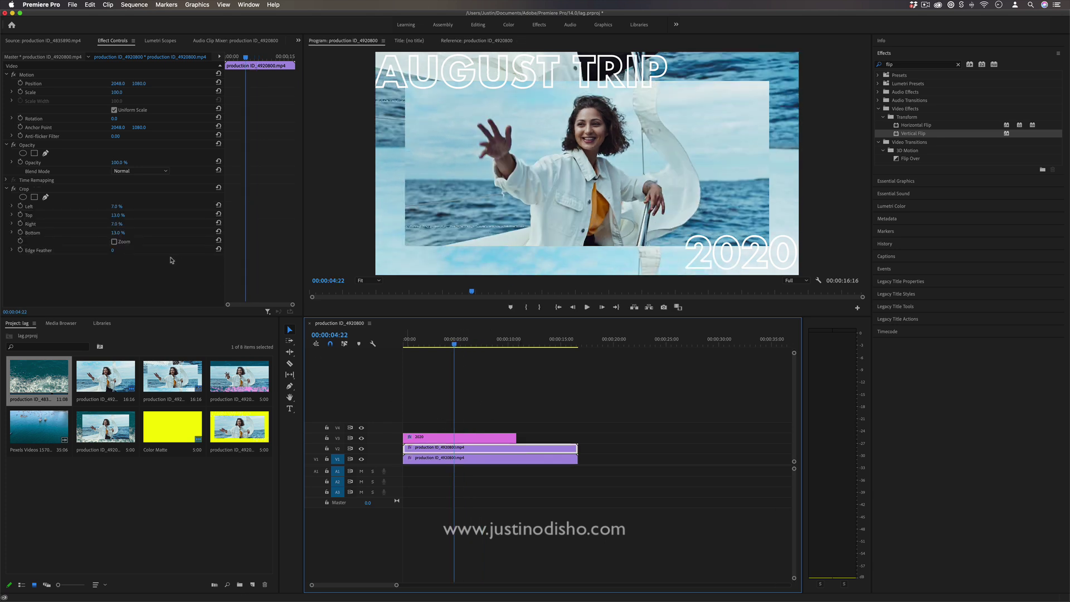
{"action": "left_click", "coordinate": [144, 233]}
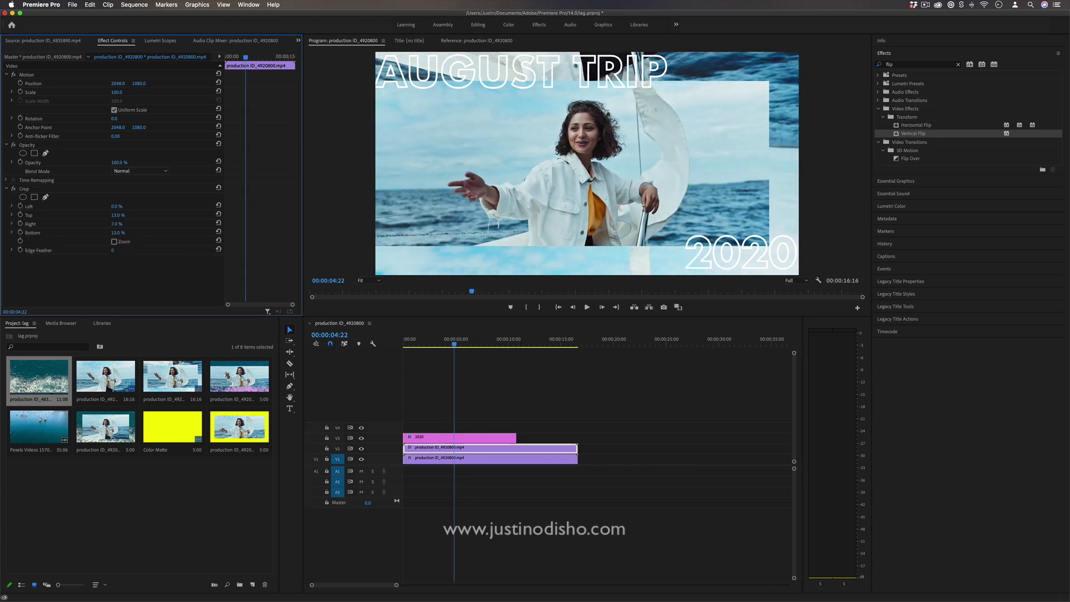
{"action": "left_click_drag", "start_coordinate": [117, 224], "coordinate": [103, 224]}
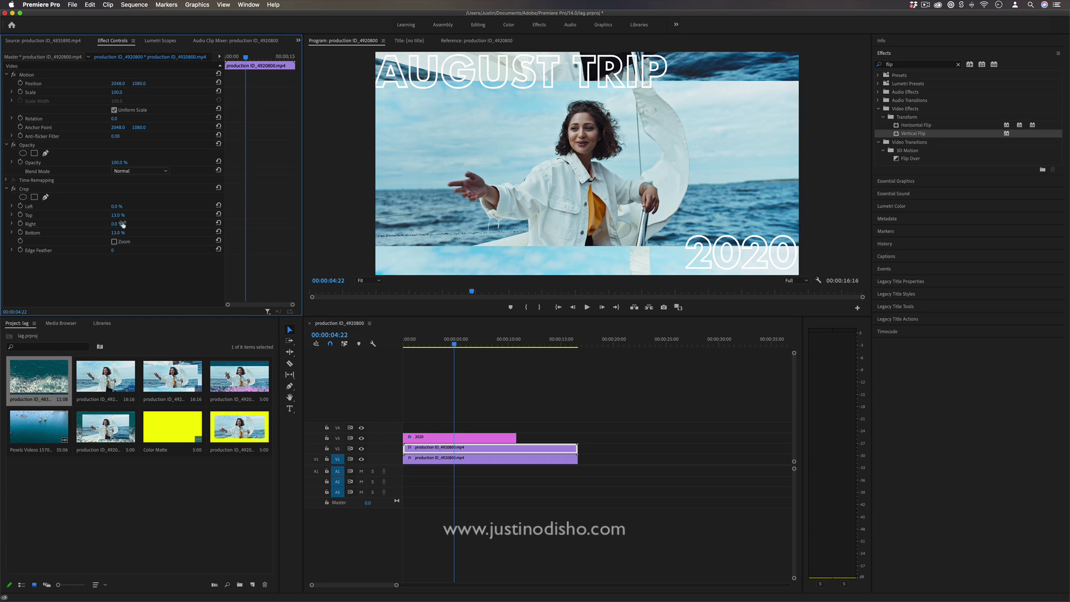
{"action": "left_click", "coordinate": [419, 339]}
{"action": "key", "text": "space"}
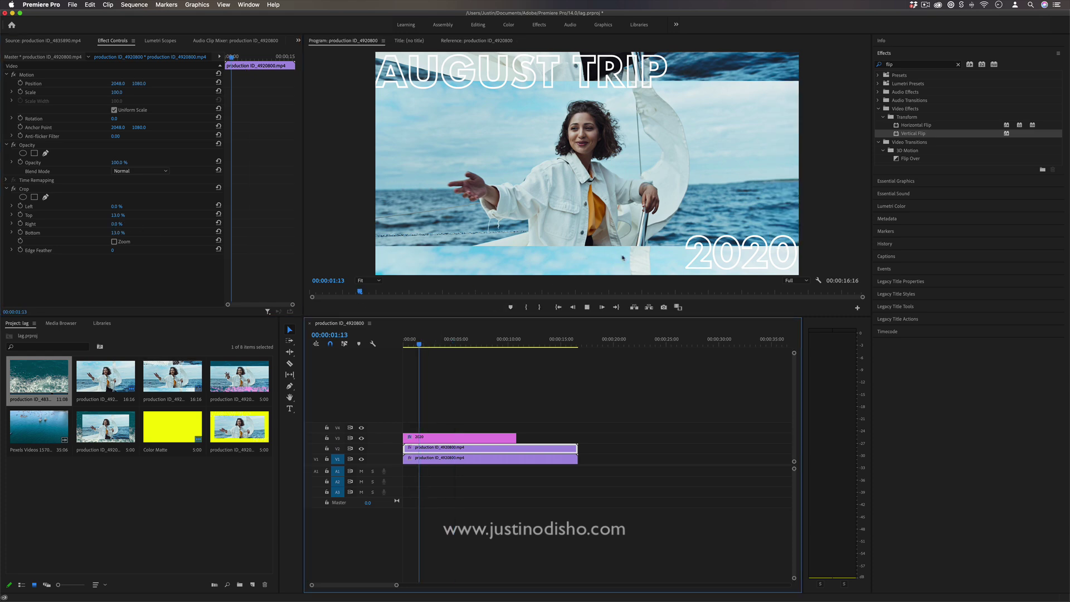
Step: Delete the title graphic clip from the timeline
{"action": "left_click", "coordinate": [488, 437]}
{"action": "key", "text": "BackSpace"}
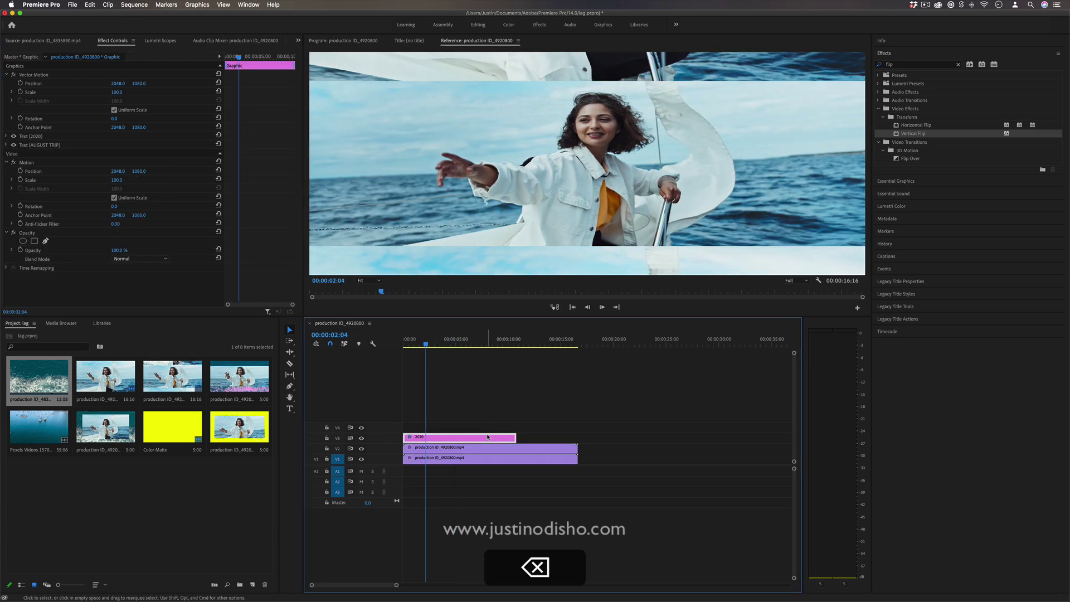
{"action": "key", "text": "space"}
Step: Remove the top copy's Crop effect, scale it to 92, and play from the start
{"action": "left_click", "coordinate": [488, 447]}
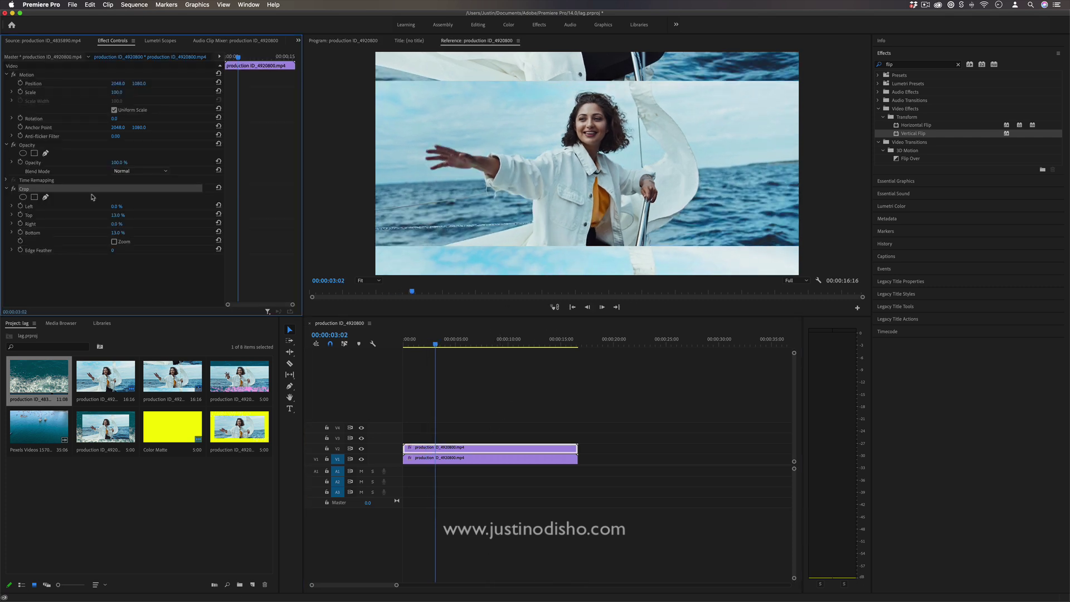
{"action": "key", "text": "BackSpace"}
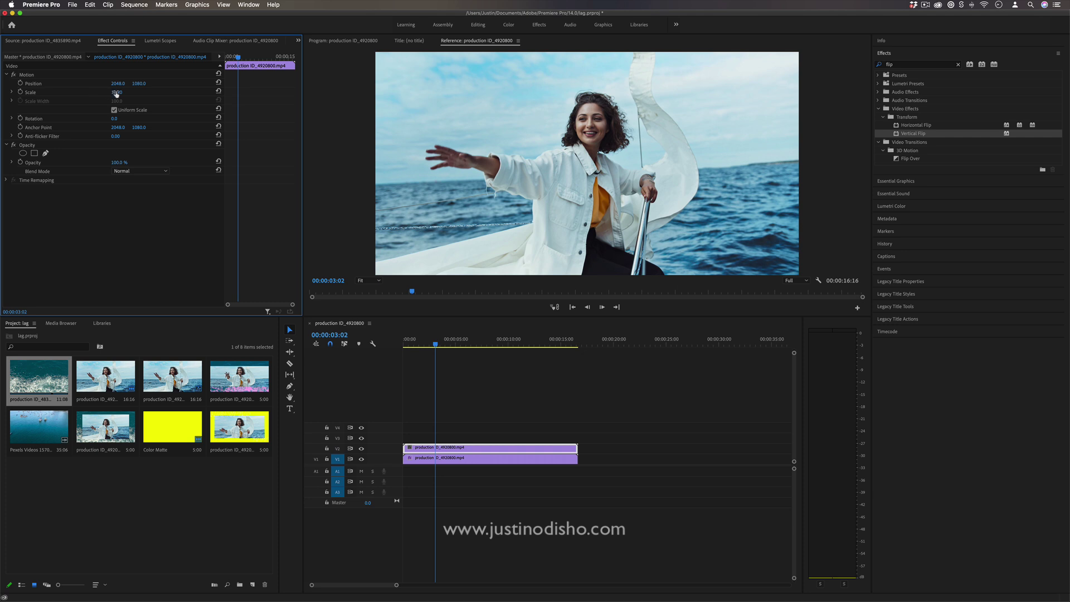
{"action": "mouse_move", "coordinate": [116, 94]}
{"action": "left_mouse_down"}
{"action": "mouse_move", "coordinate": [94, 94]}
{"action": "mouse_move", "coordinate": [112, 93]}
{"action": "left_mouse_up"}
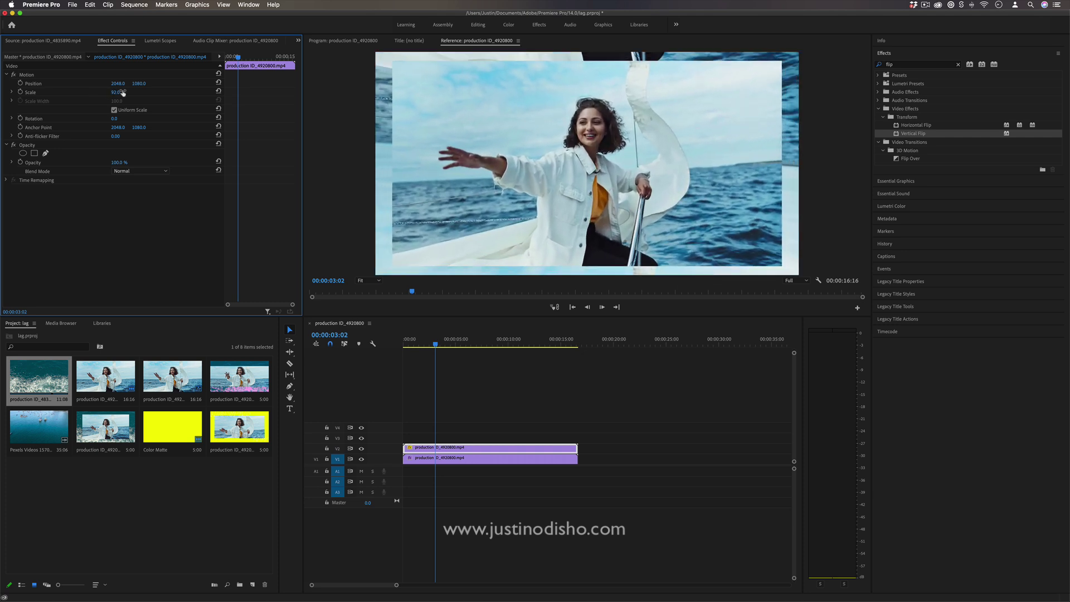
{"action": "left_click", "coordinate": [405, 341]}
{"action": "key", "text": "space"}
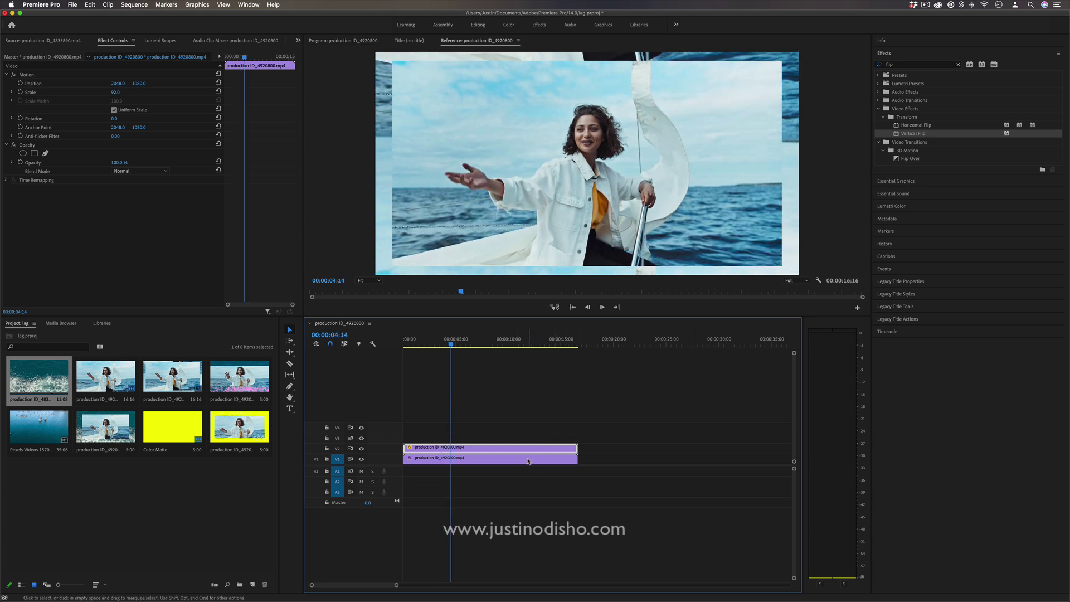
{"action": "left_click_drag", "start_coordinate": [179, 426], "coordinate": [415, 454]}
{"action": "key", "text": "super+z"}
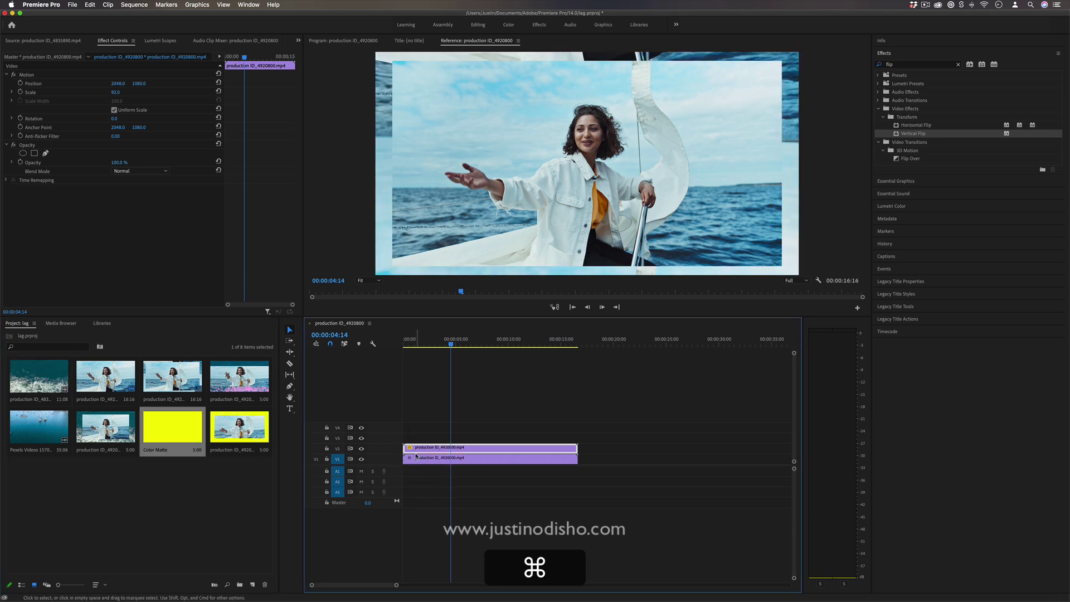